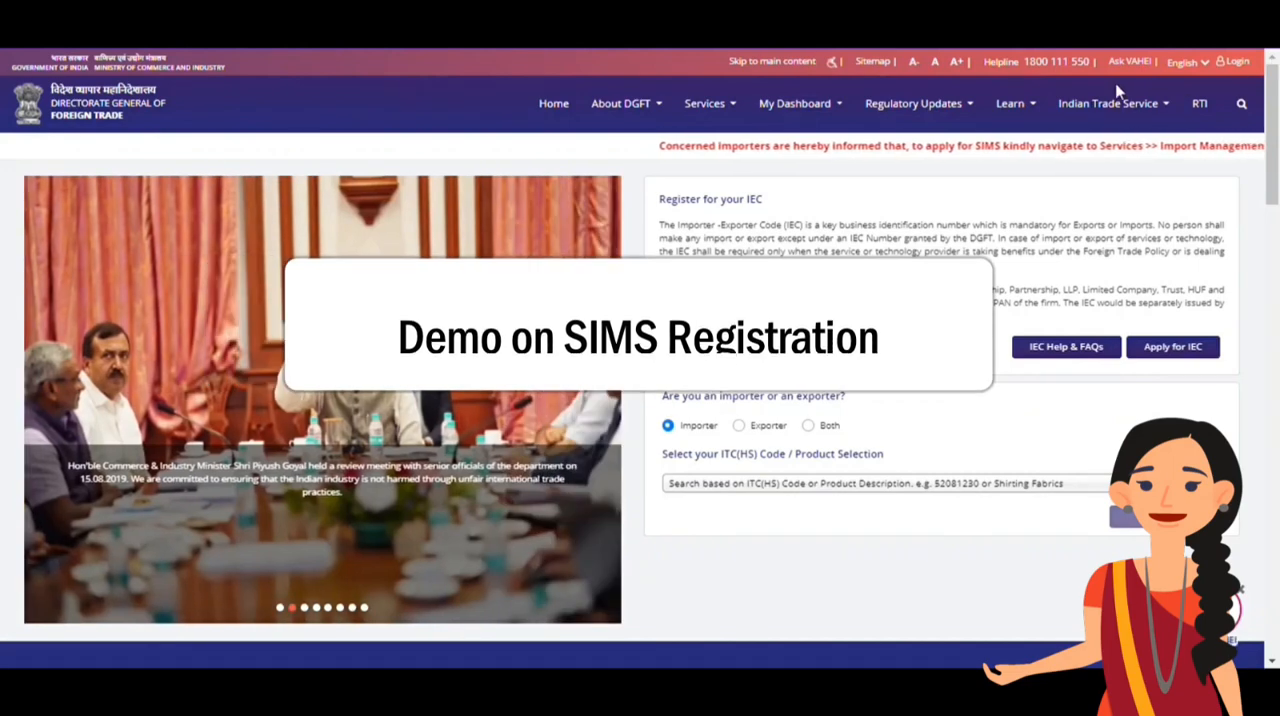
# Log in to the DGFT portal with the registered email, account password and displayed CAPTCHA code
pyautogui.click(1233, 62)
pyautogui.click(750, 272)
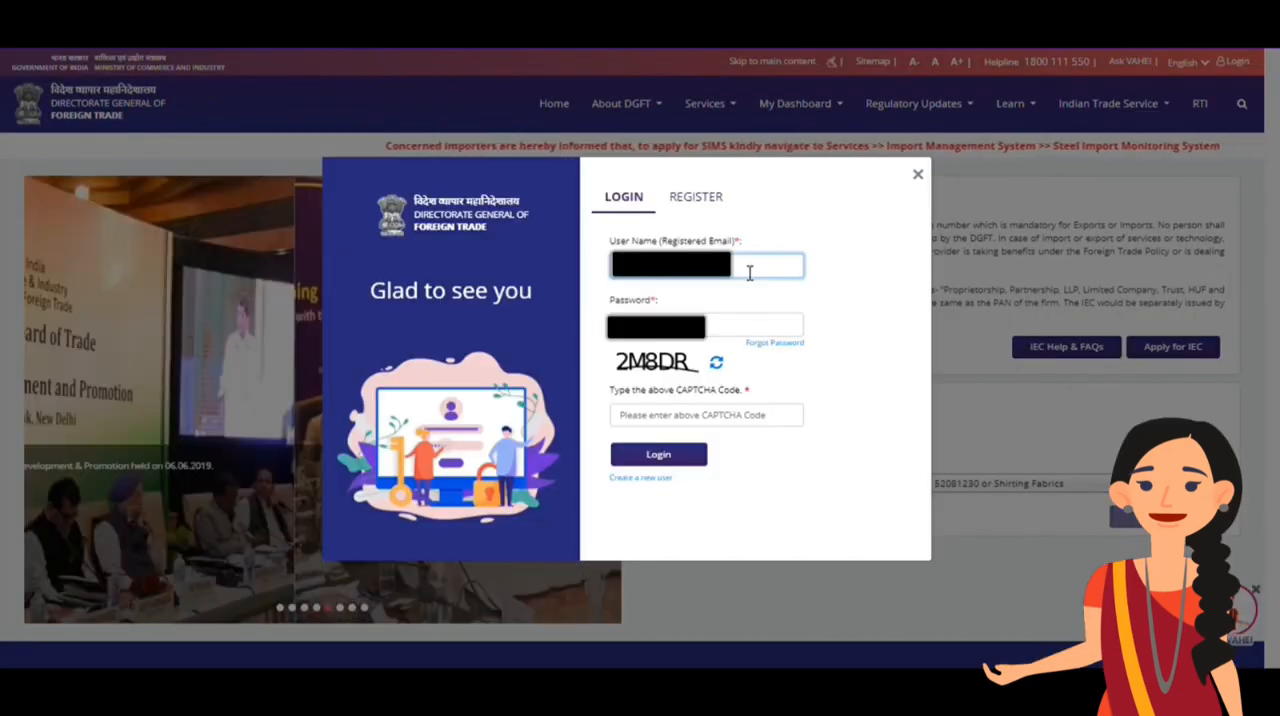
pyautogui.click(737, 328)
pyautogui.click(724, 422)
pyautogui.write('2M8DR')
pyautogui.click(680, 466)
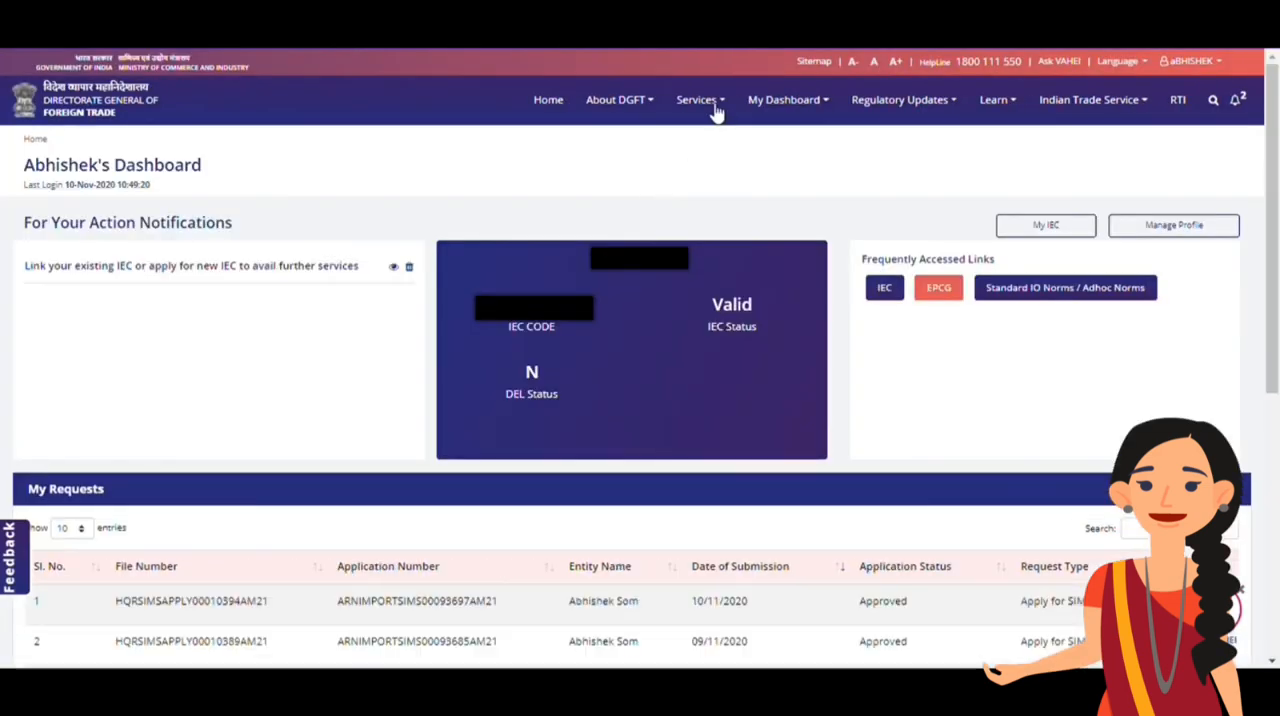
# Open the new authorisation application for the Steel Import Monitoring System within the Import Management System services
pyautogui.click(712, 110)
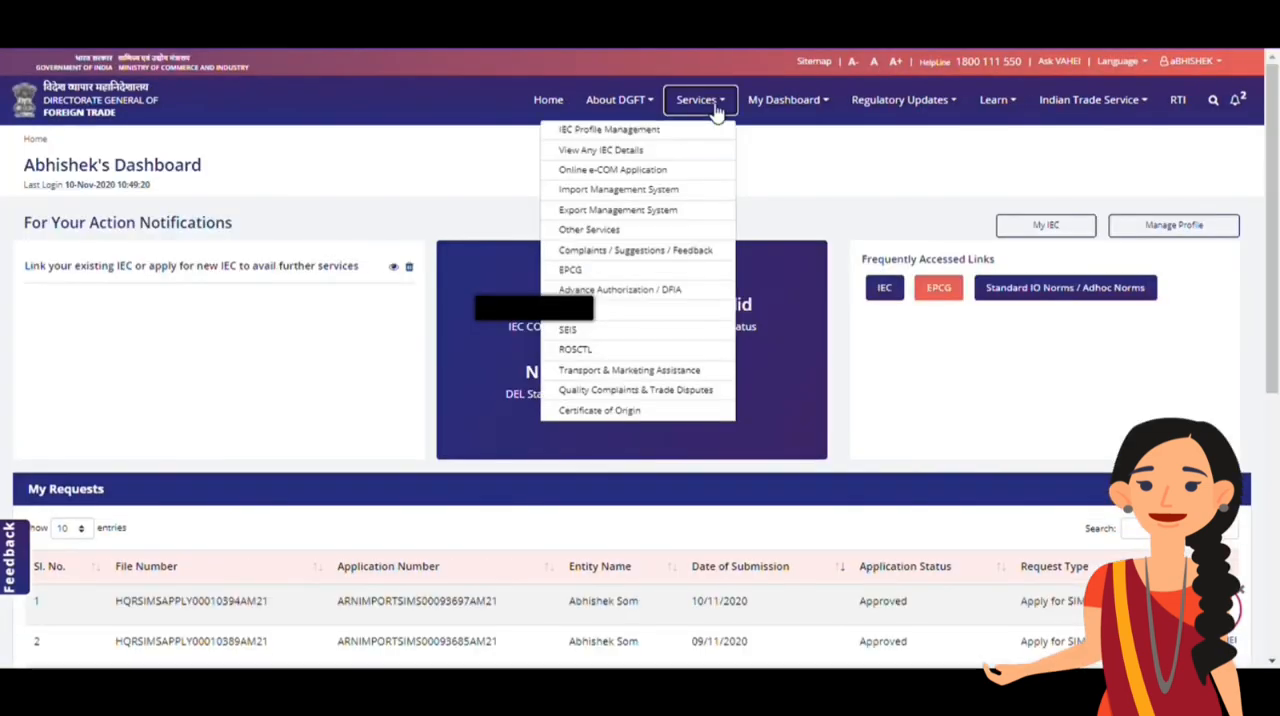
pyautogui.click(668, 200)
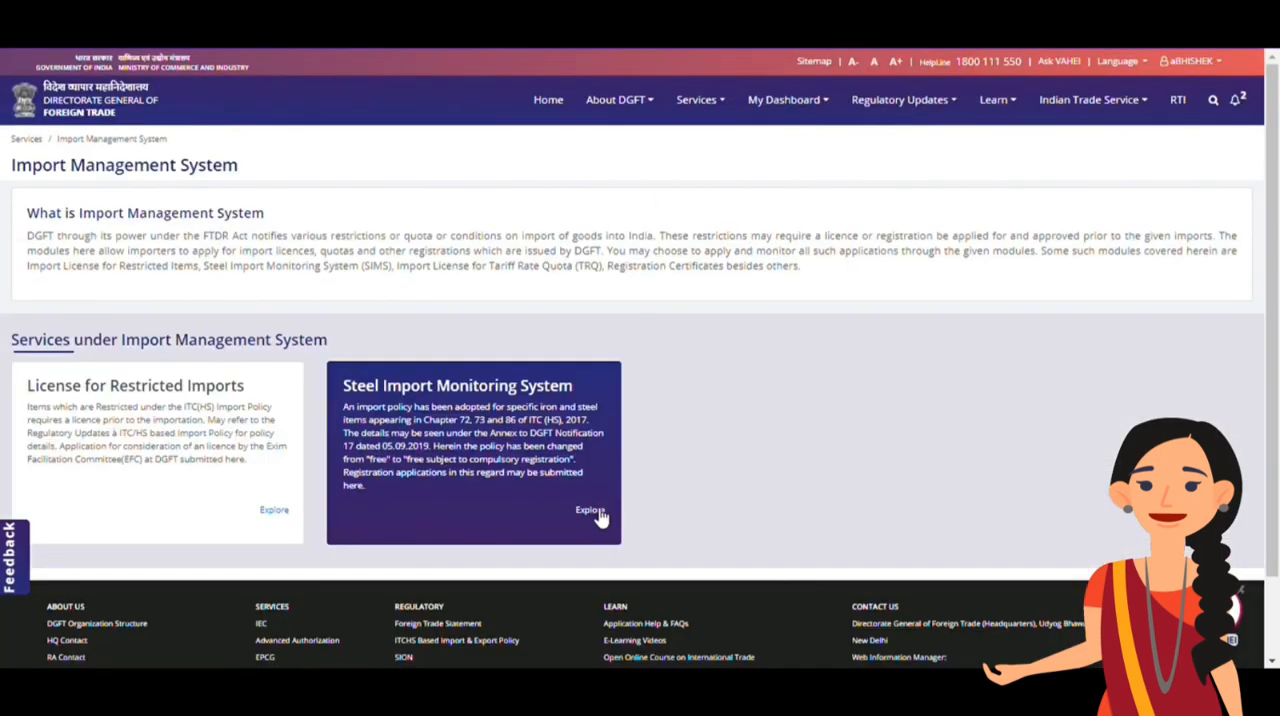
pyautogui.click(594, 514)
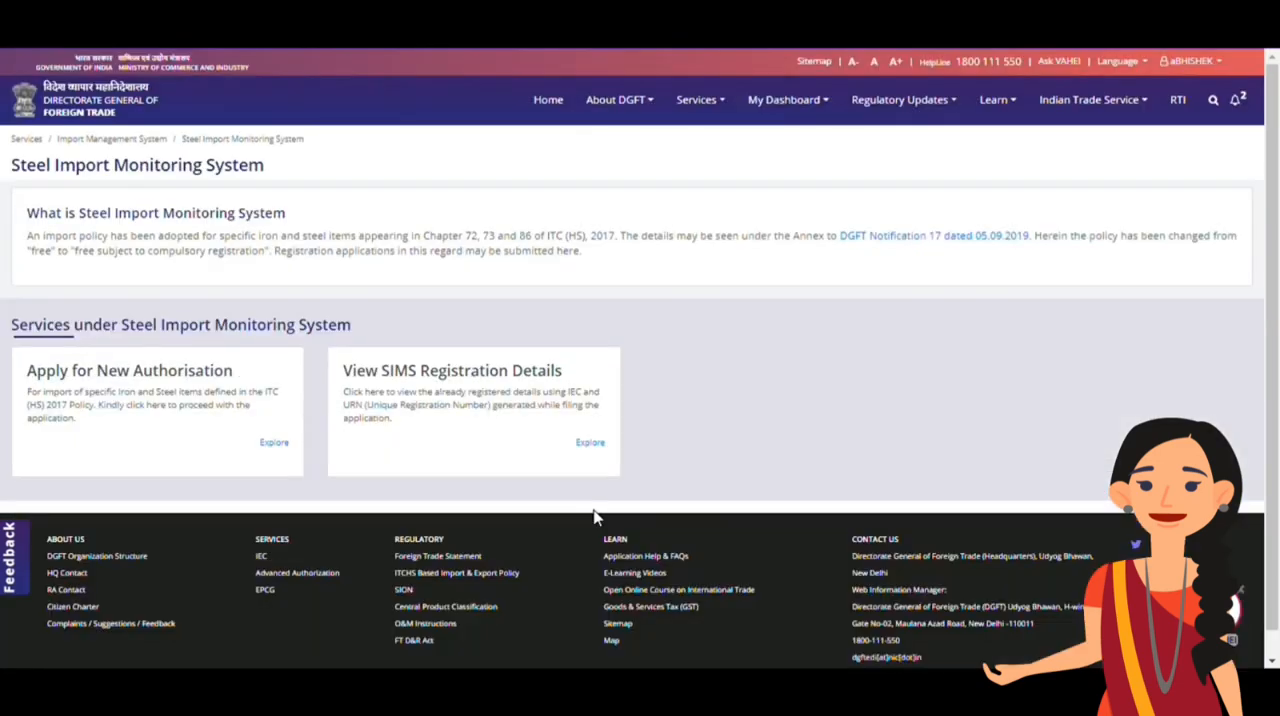
pyautogui.click(274, 444)
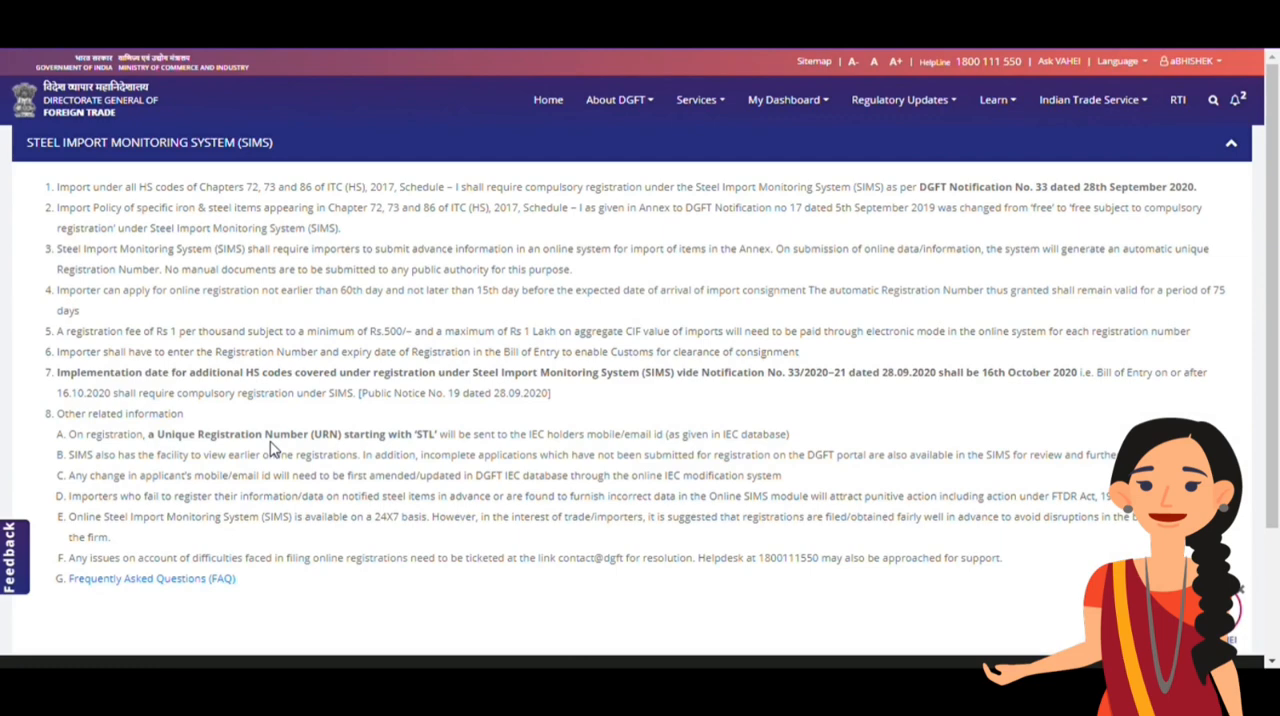
# Dismiss the Ask VAHEI chat widget, continue past the SIMS guidelines and start a fresh application
pyautogui.scroll(-3, 270, 447)
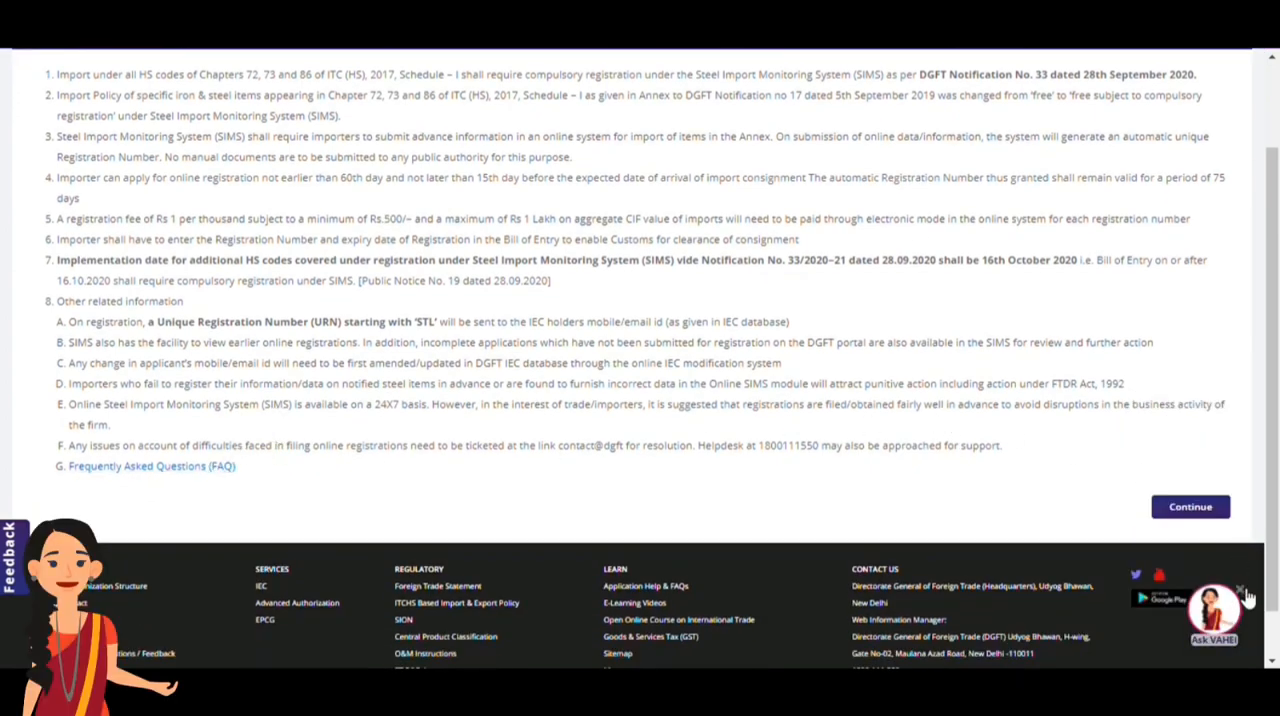
pyautogui.click(1244, 594)
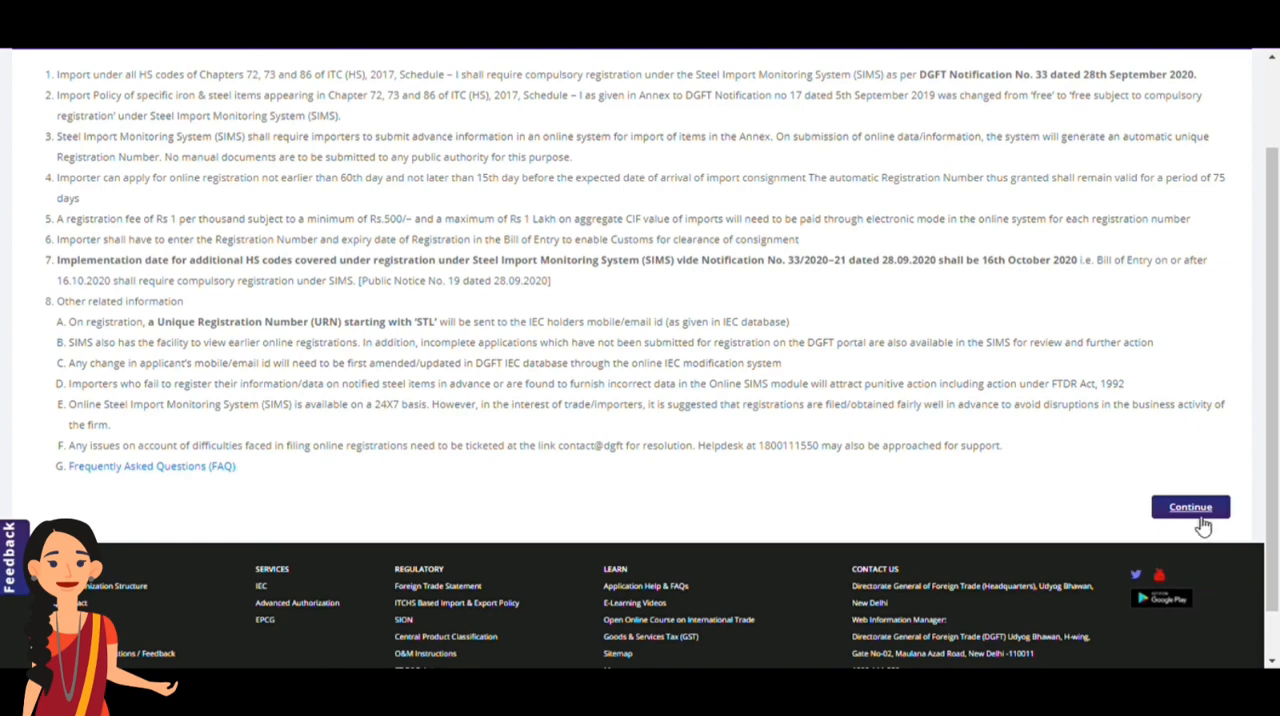
pyautogui.click(1197, 509)
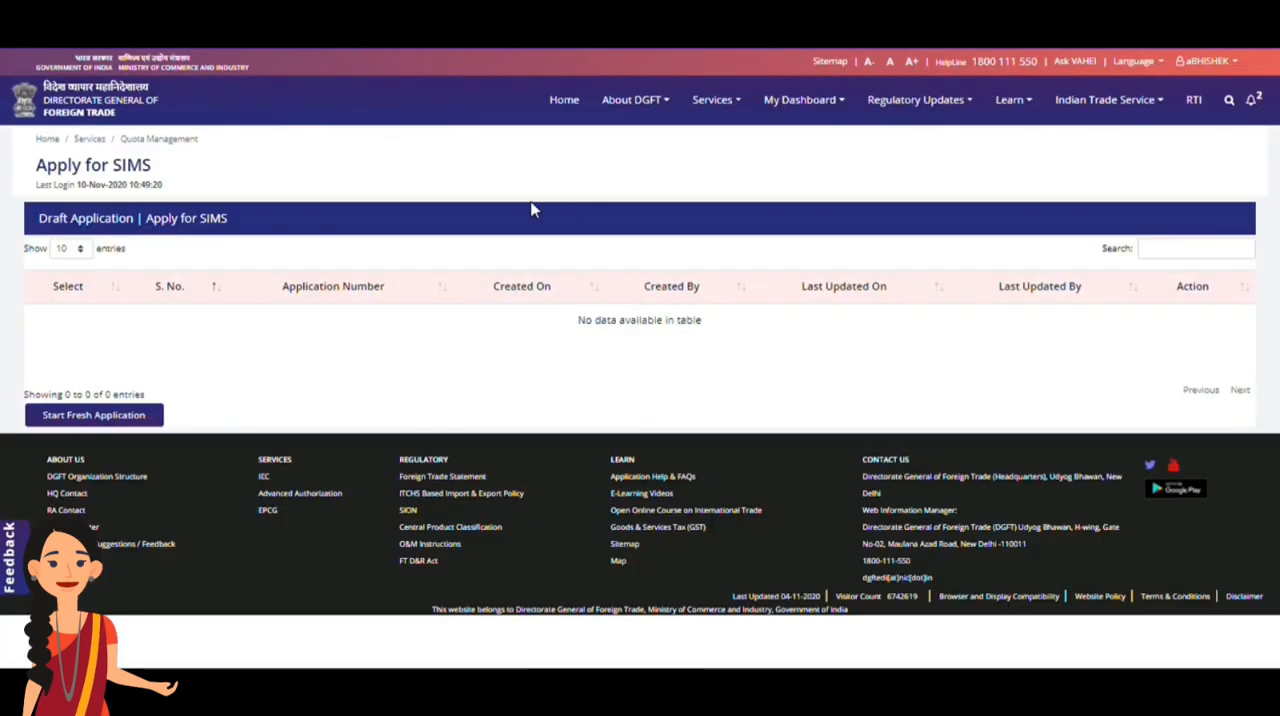
pyautogui.click(106, 416)
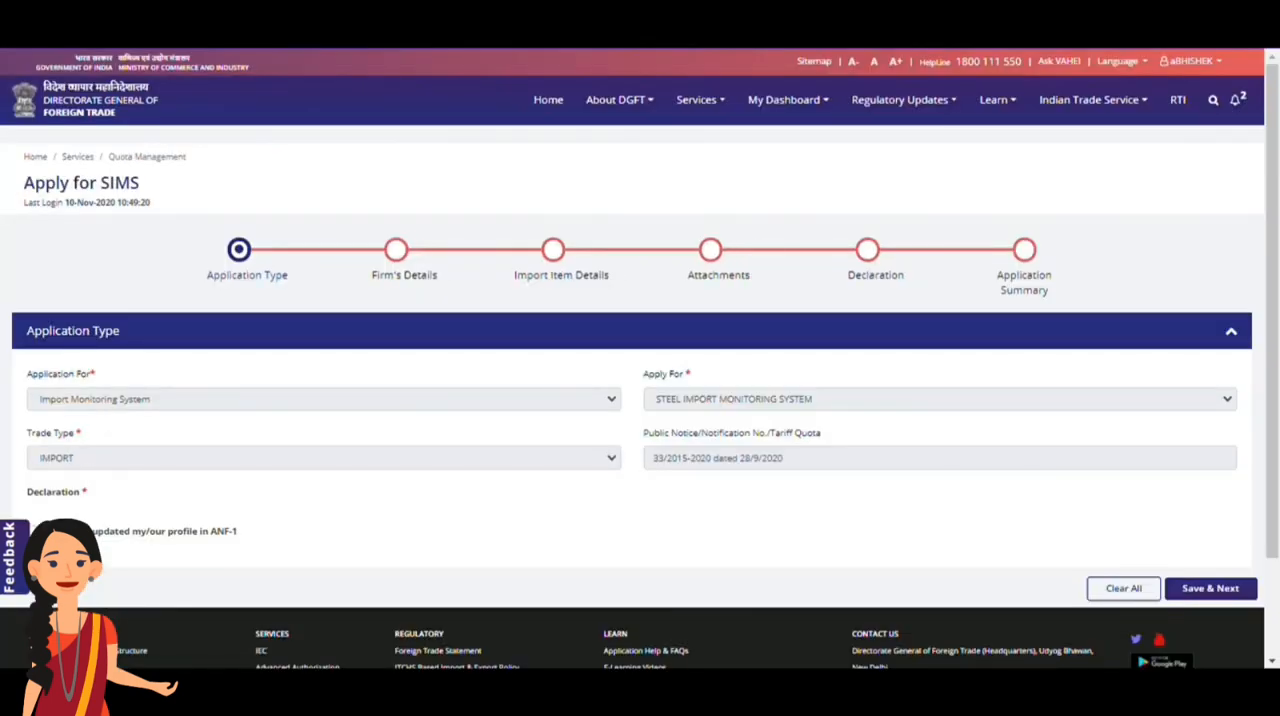
# Declare that the IEC profile in ANF-1 is updated, confirm it and save the application type
pyautogui.click(40, 531)
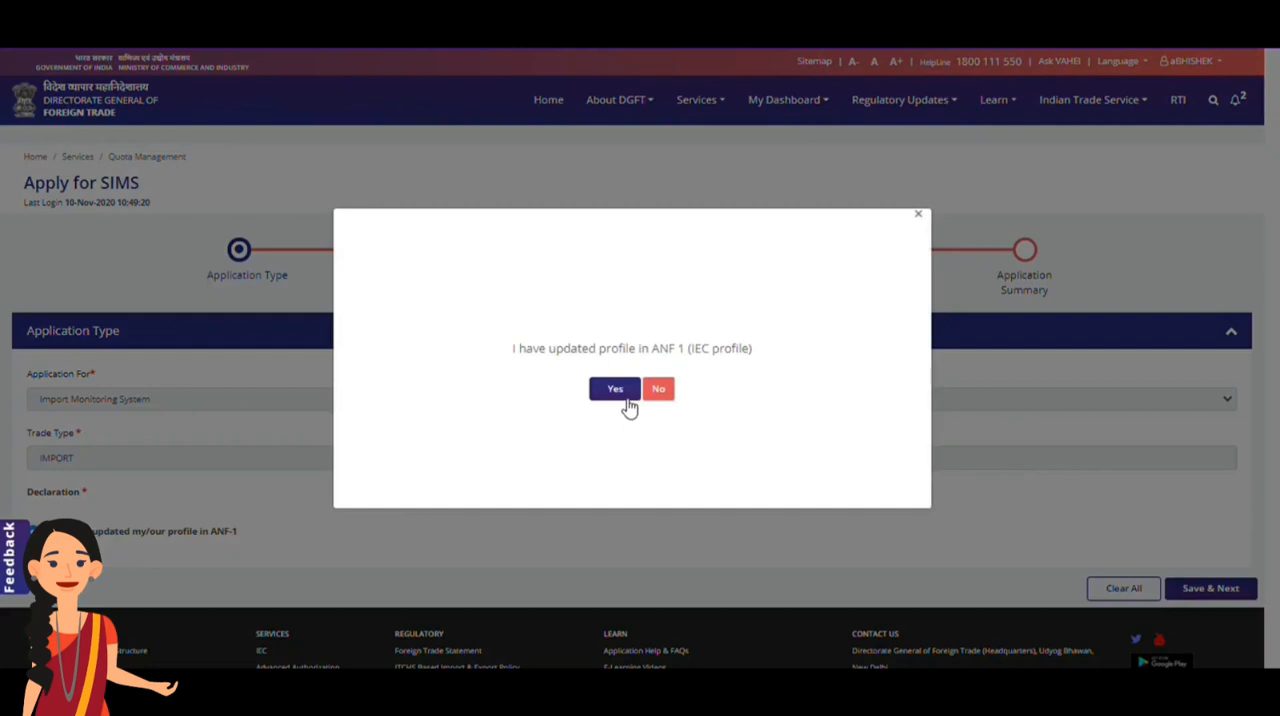
pyautogui.click(615, 389)
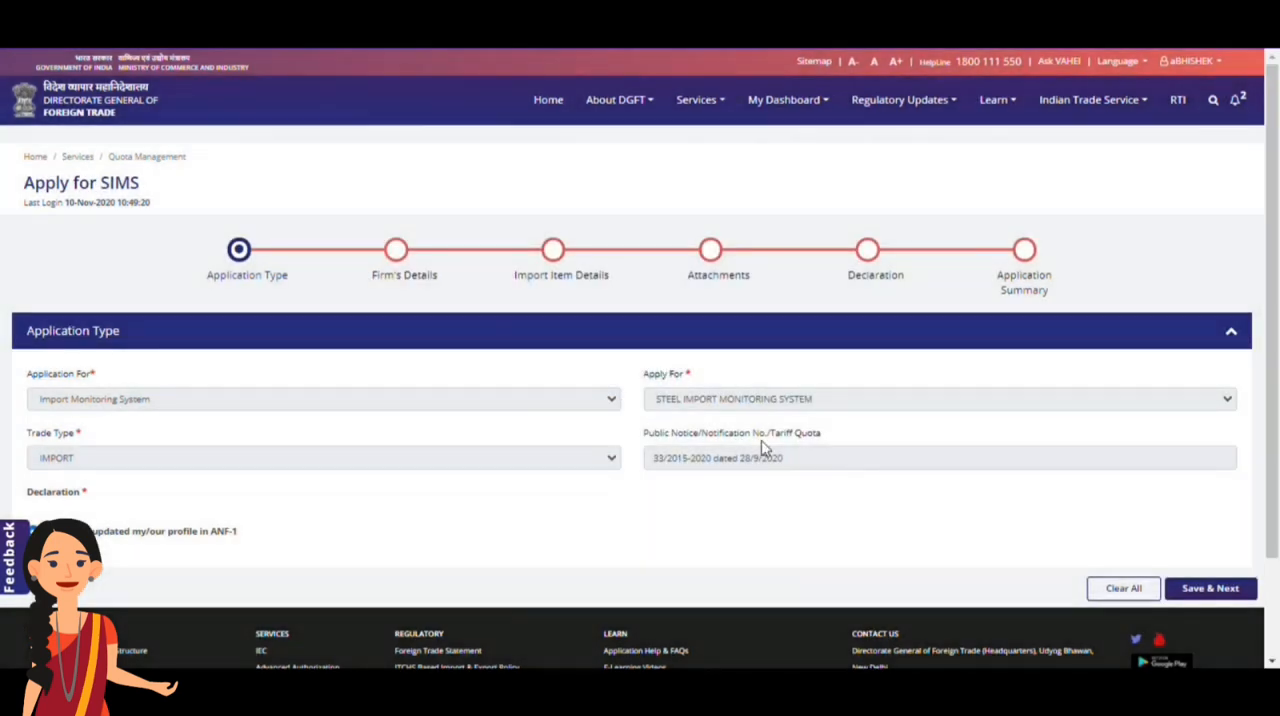
pyautogui.click(1213, 595)
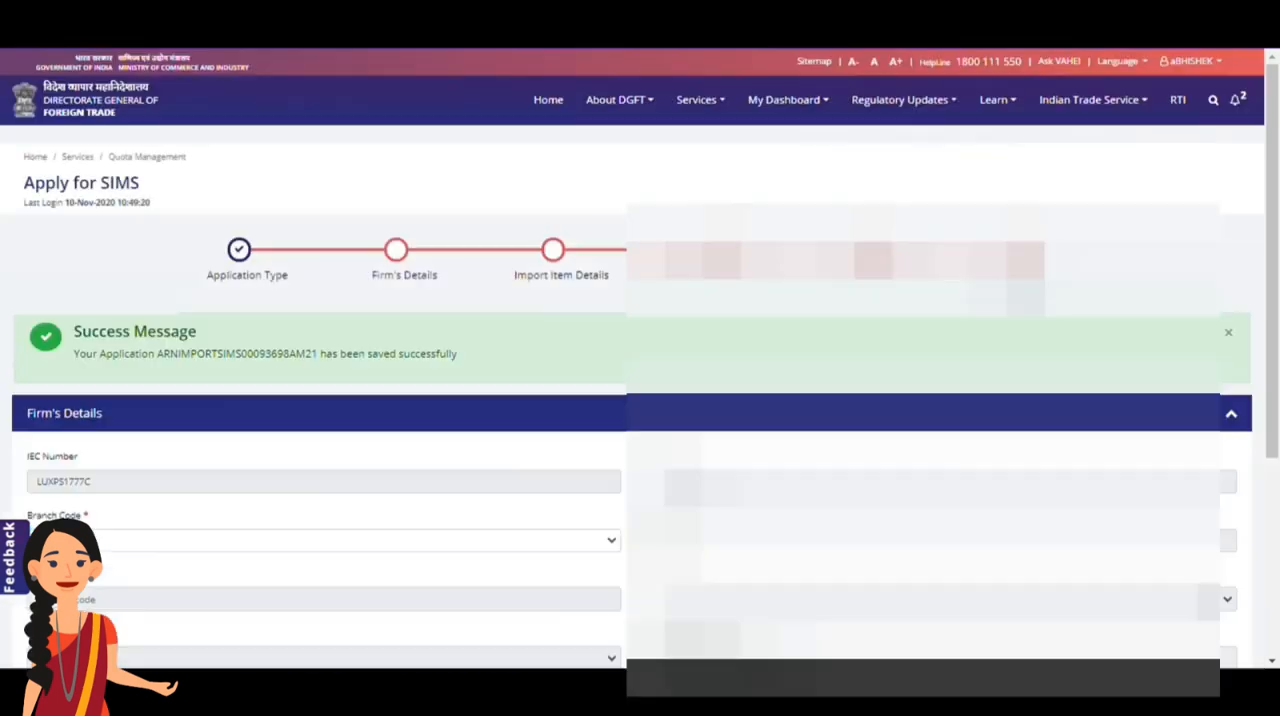
# Select the firm's branch code and save the firm's details
pyautogui.scroll(-3, 640, 400)
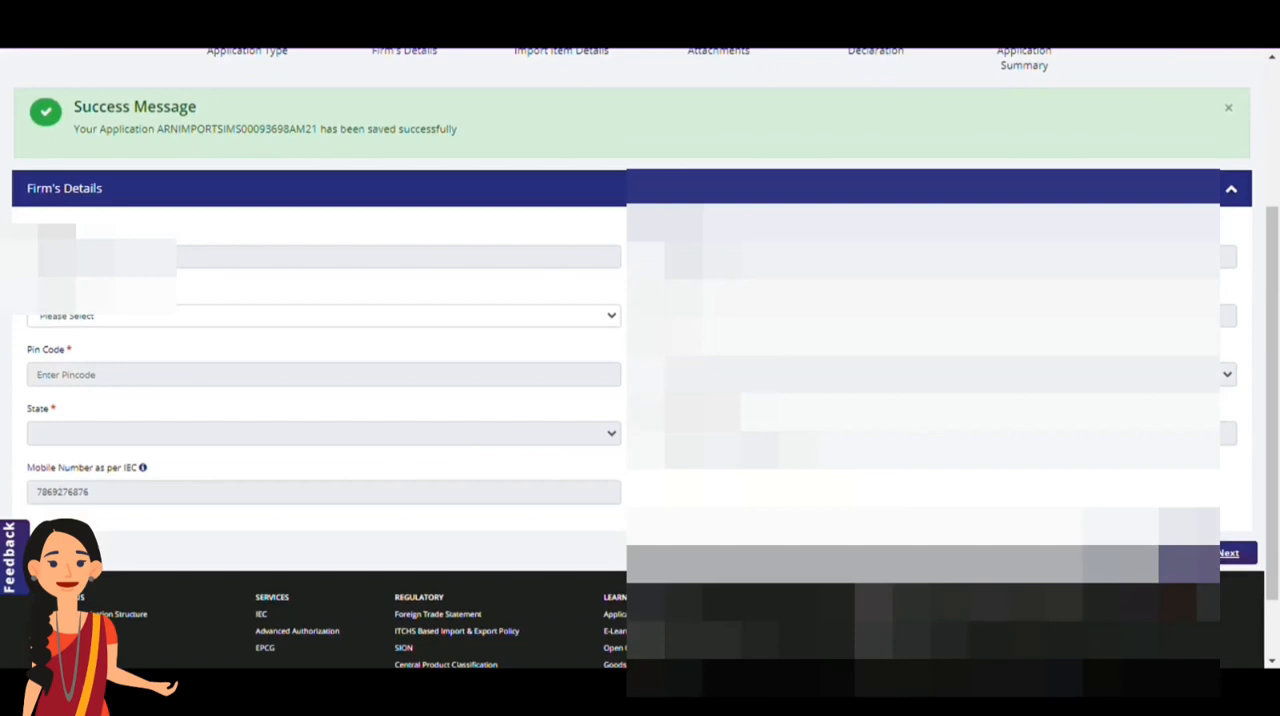
pyautogui.click(434, 316)
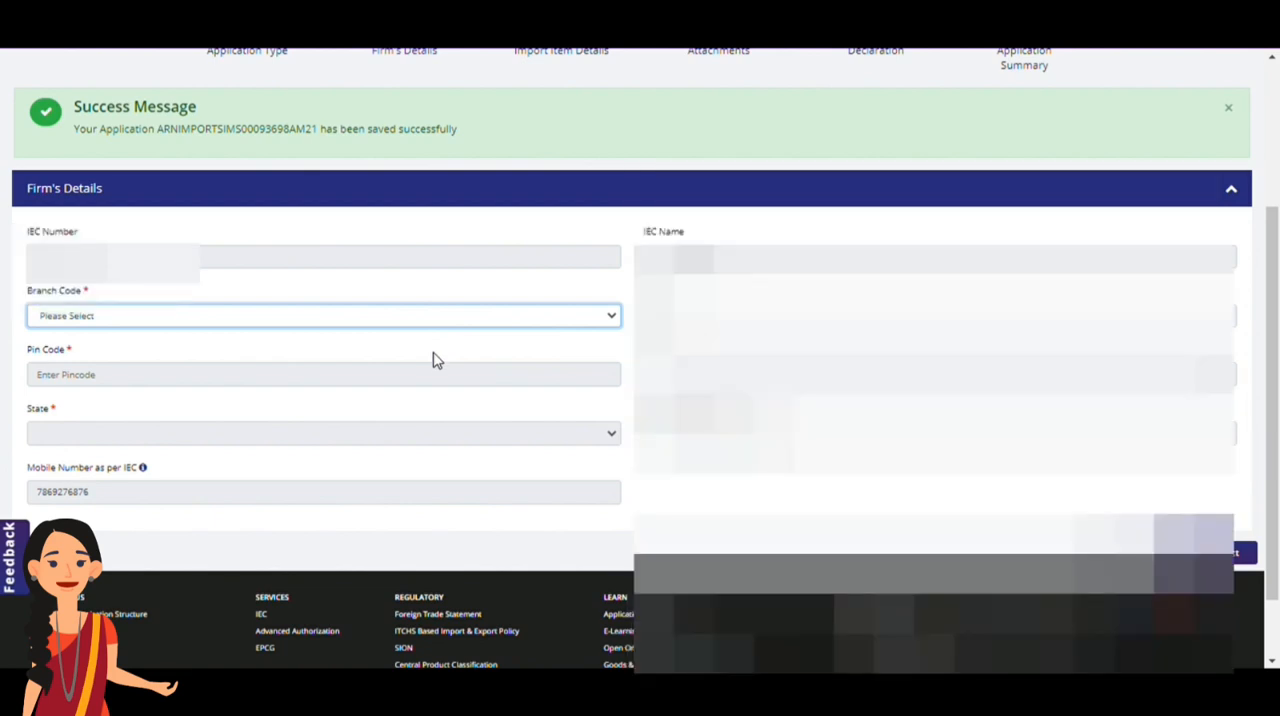
pyautogui.click(433, 353)
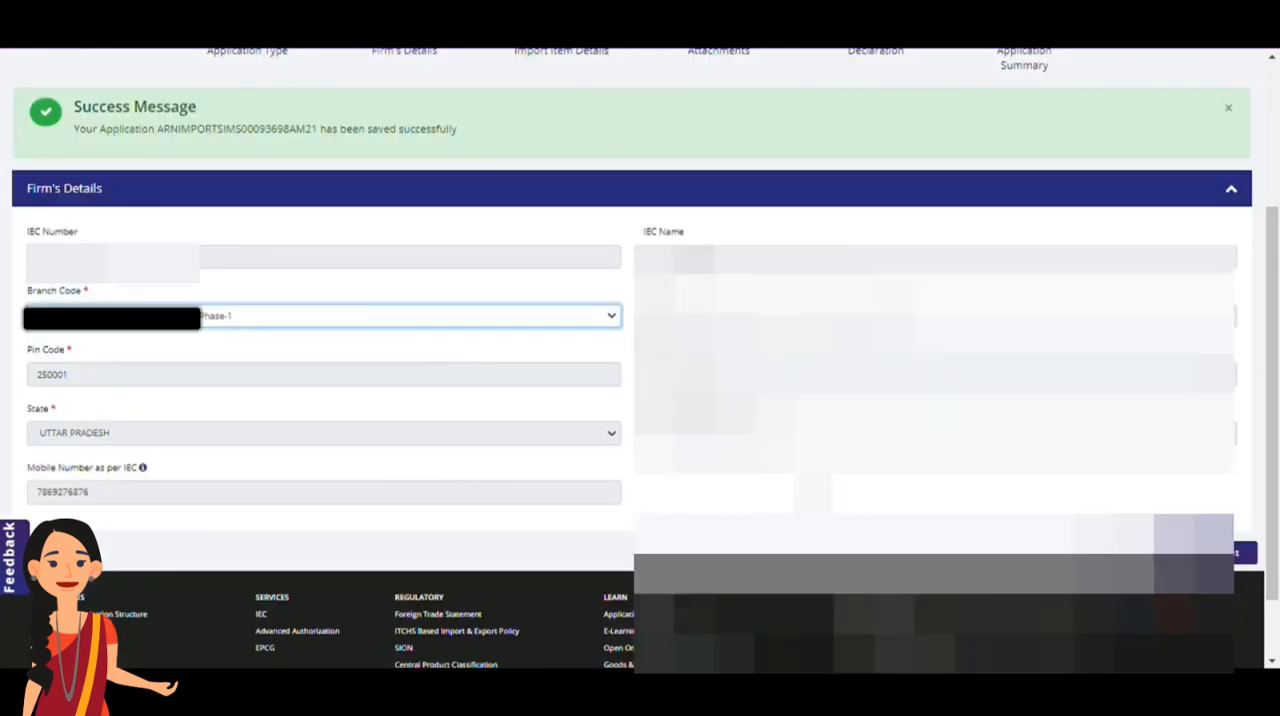
pyautogui.click(1201, 556)
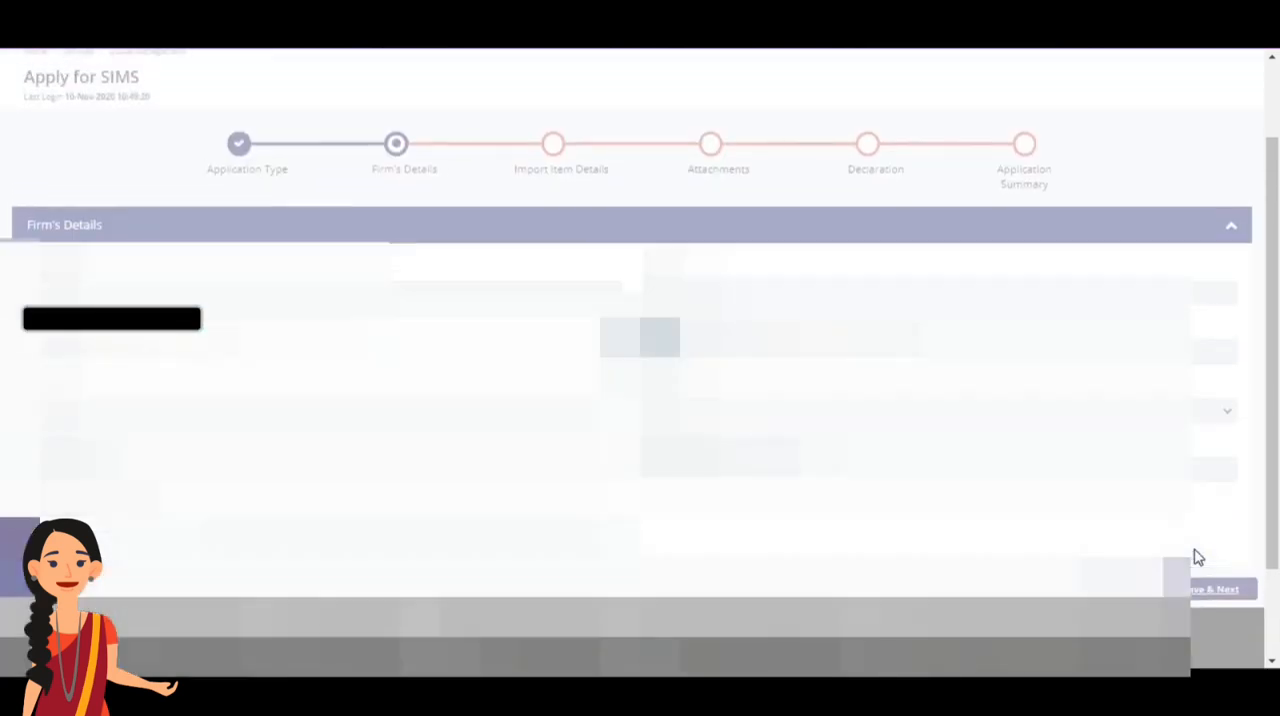
# Set the import item's IS code to IS 280 : 2006, Mild Steel Wire, and its steel type to Non Prime
pyautogui.scroll(-3, 1203, 557)
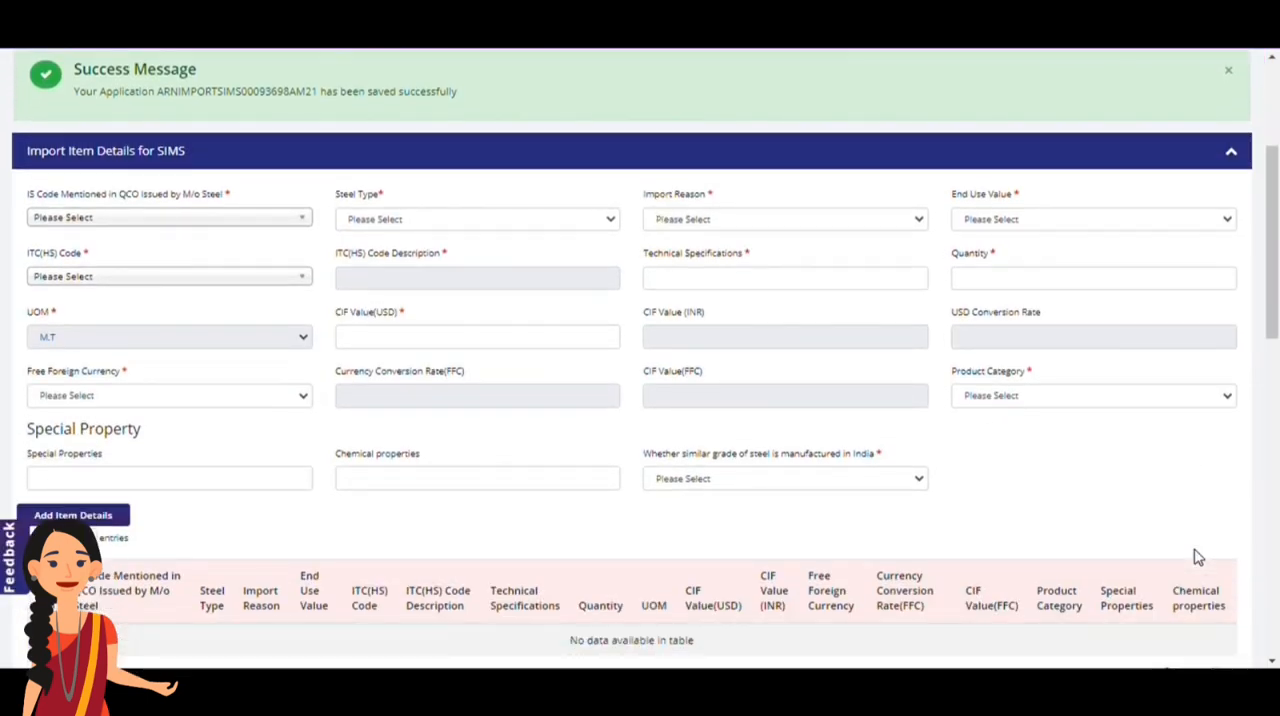
pyautogui.click(281, 220)
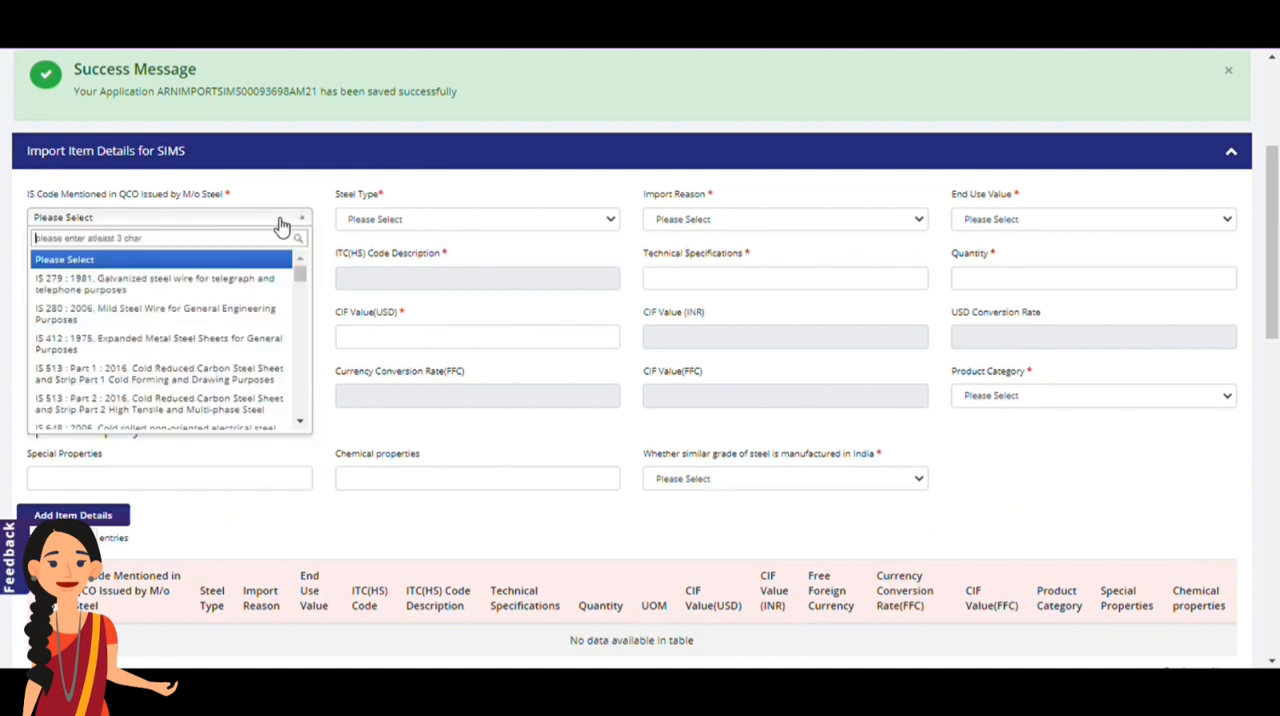
pyautogui.click(242, 316)
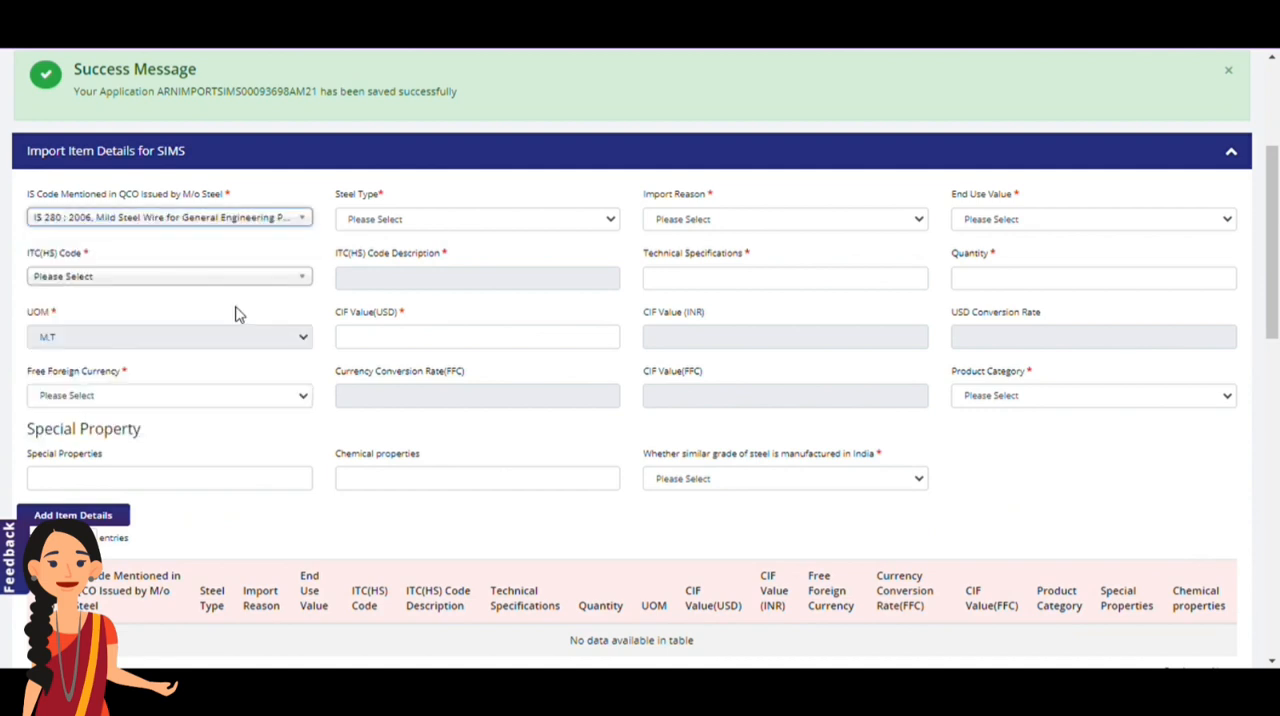
pyautogui.click(507, 226)
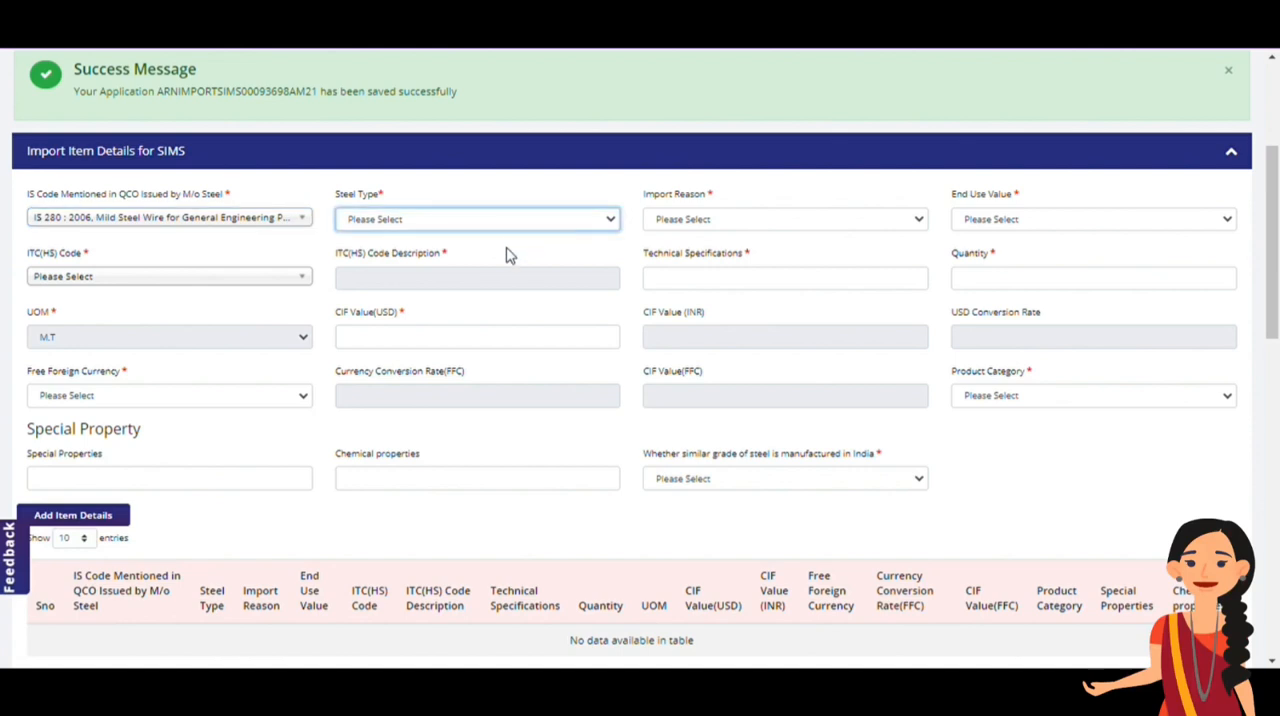
pyautogui.click(507, 263)
# Set the import reason to Lower Price and the end use value to Energy
pyautogui.click(731, 220)
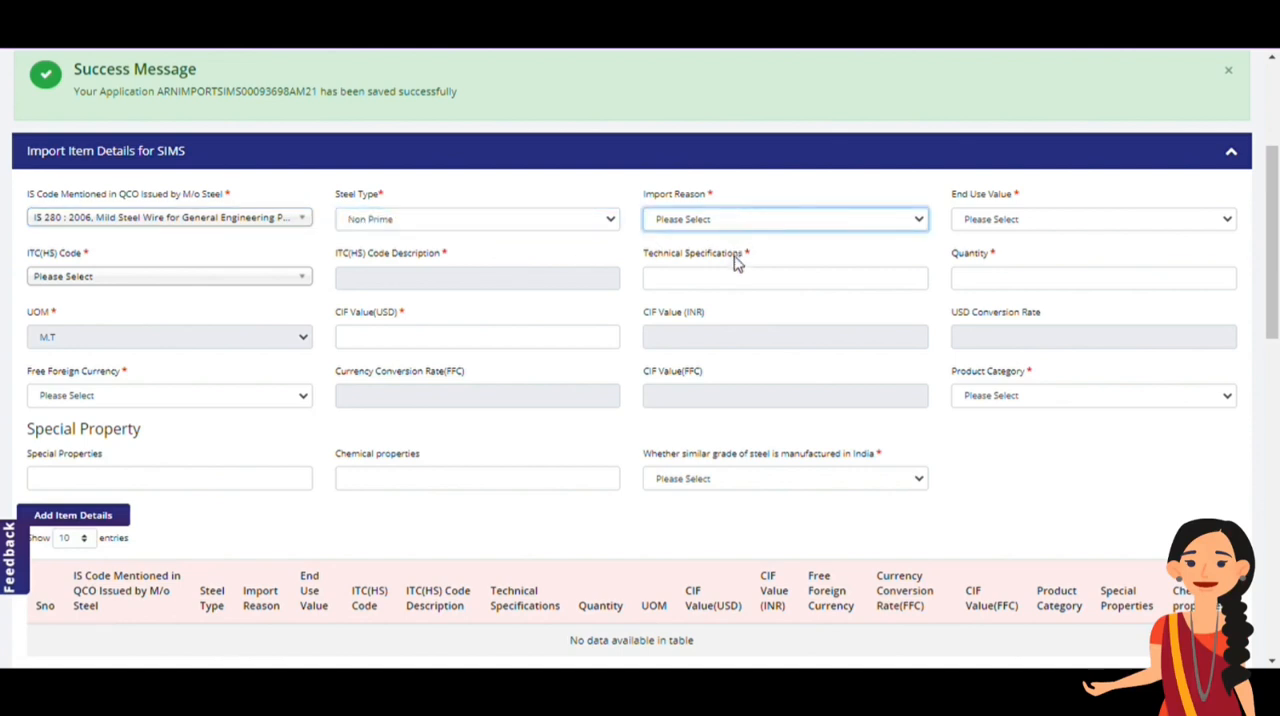
pyautogui.click(735, 262)
pyautogui.click(1064, 219)
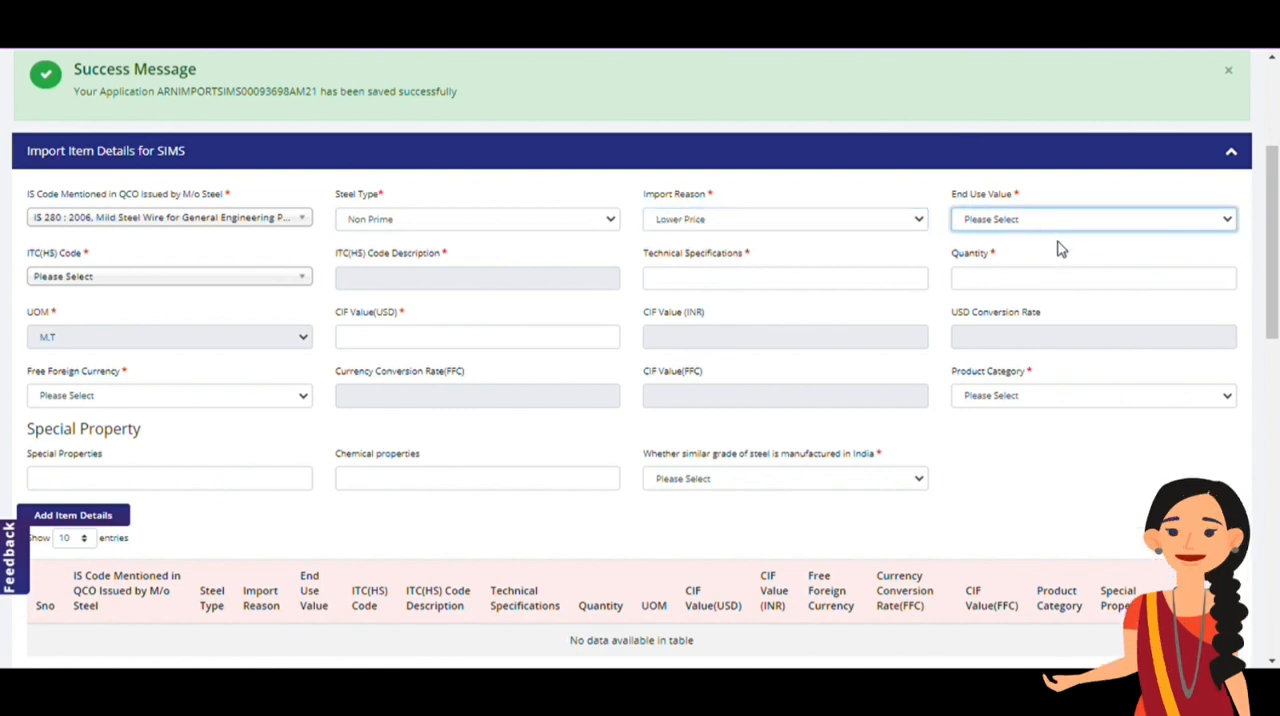
pyautogui.click(1056, 265)
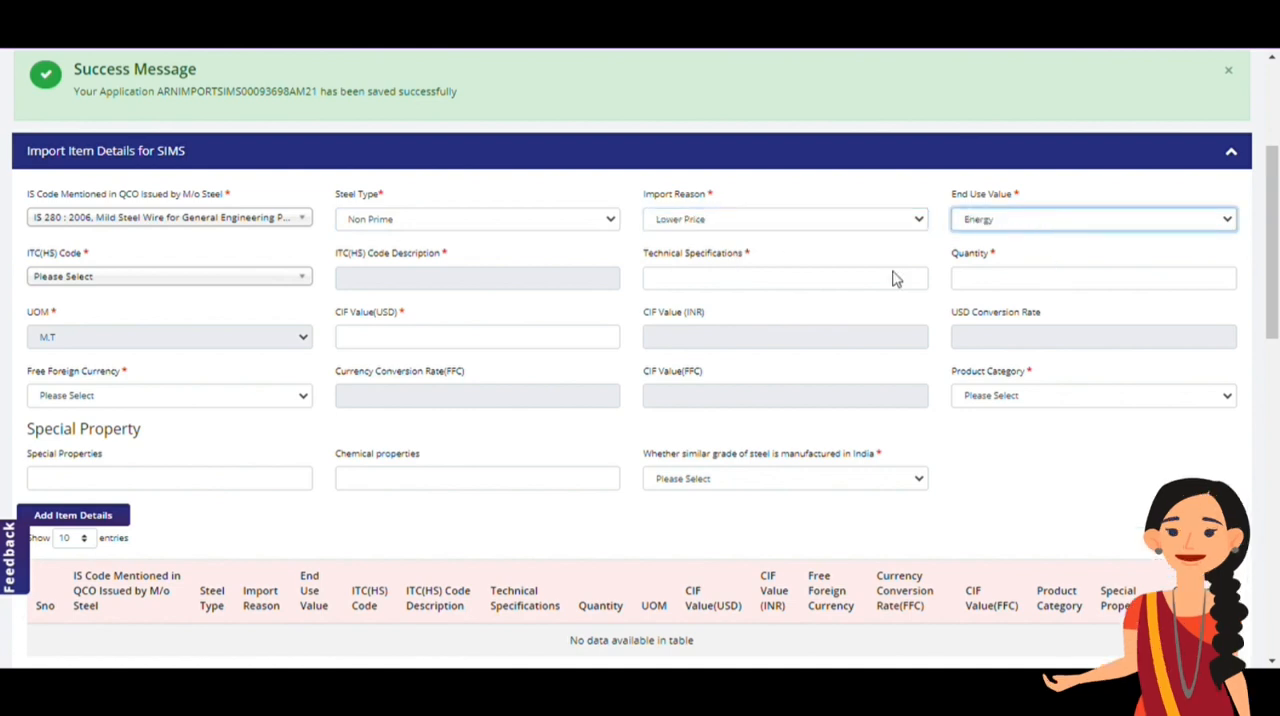
# Select ITC(HS) code 72251100 for silicon electrical steel and enter "xhfeoiheh" as the technical specifications
pyautogui.click(214, 287)
pyautogui.click(195, 381)
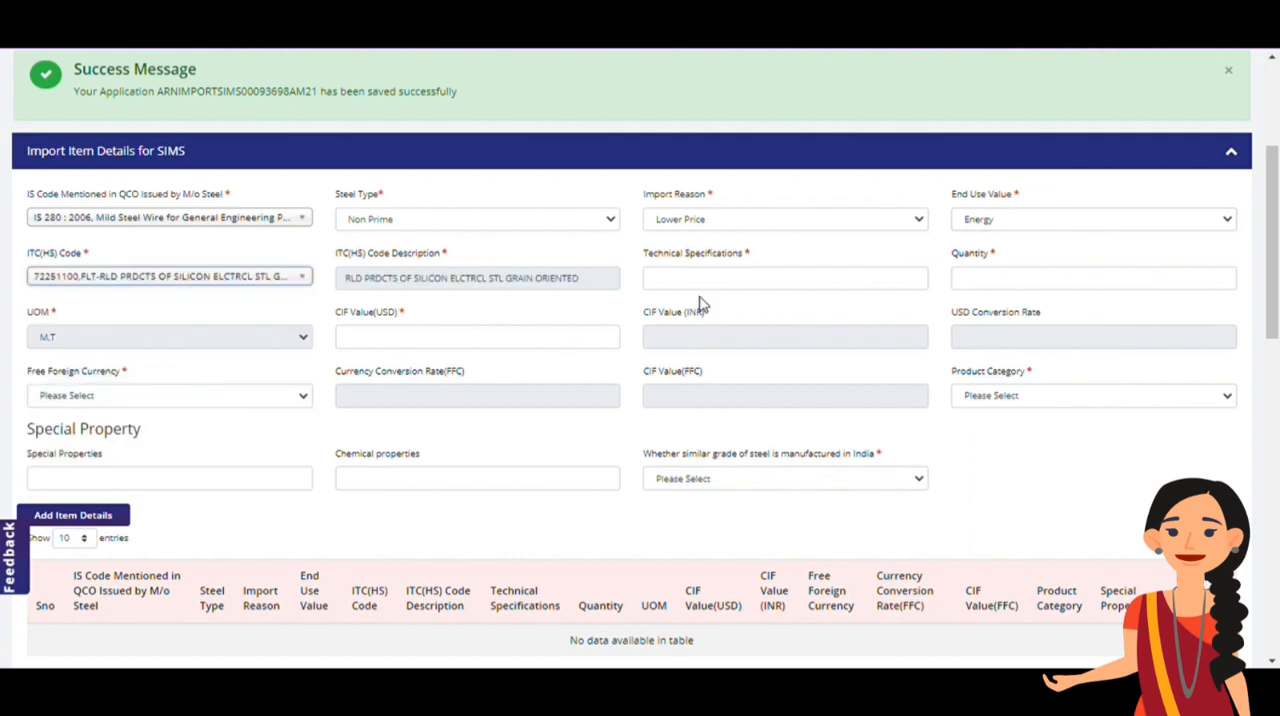
pyautogui.click(751, 283)
pyautogui.write('khfeoiheh')
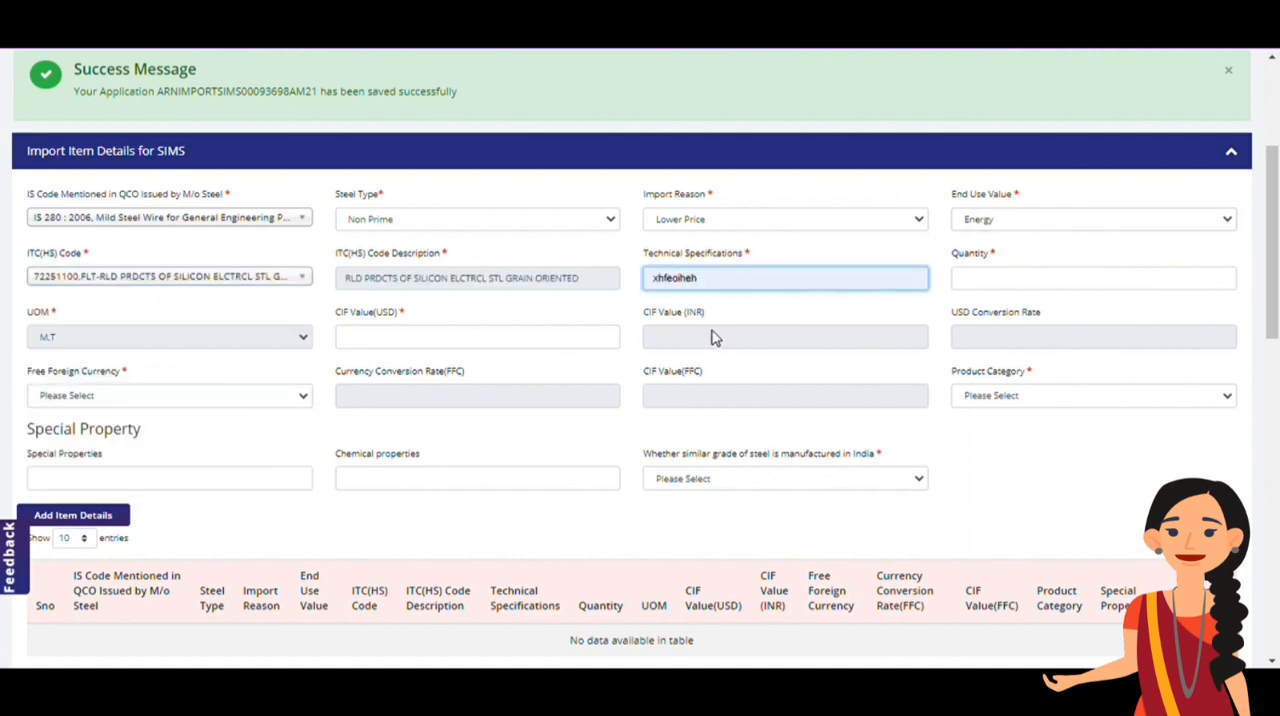
# Set the item's quantity to 1.00 and its CIF value to 1000 USD
pyautogui.click(1007, 279)
pyautogui.write('1.00')
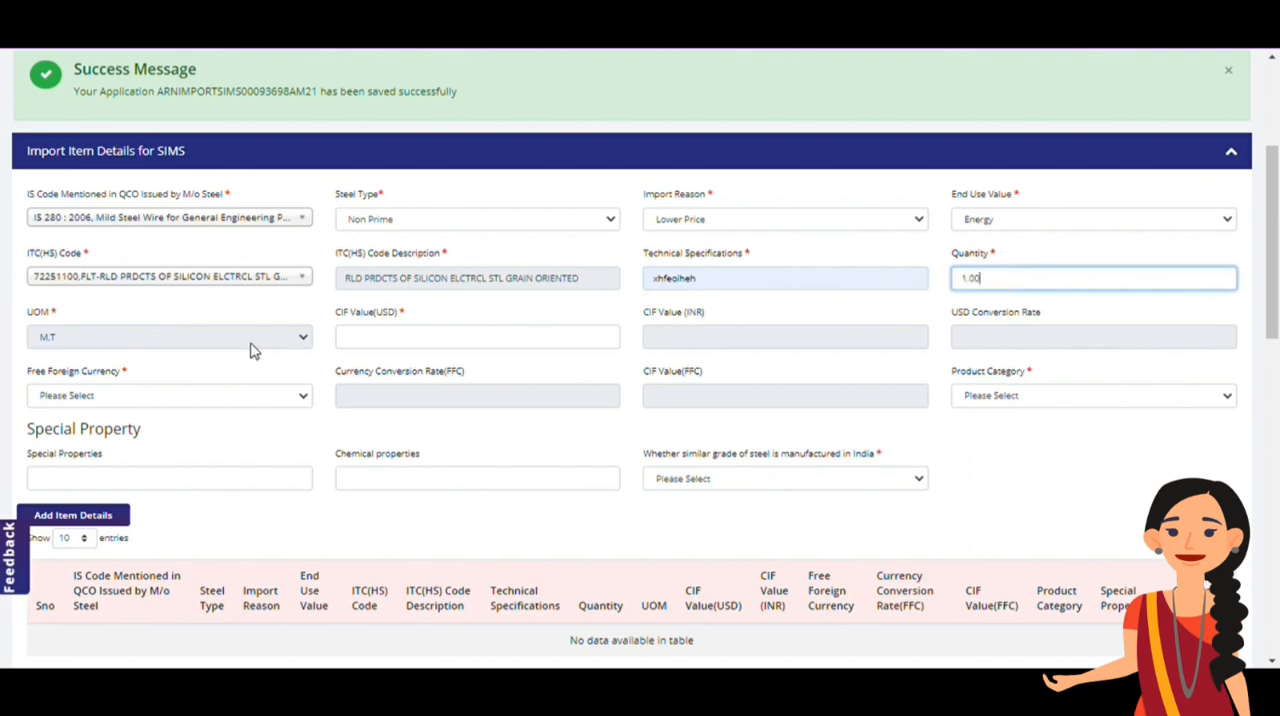
pyautogui.click(372, 356)
pyautogui.write('1000')
pyautogui.click(523, 437)
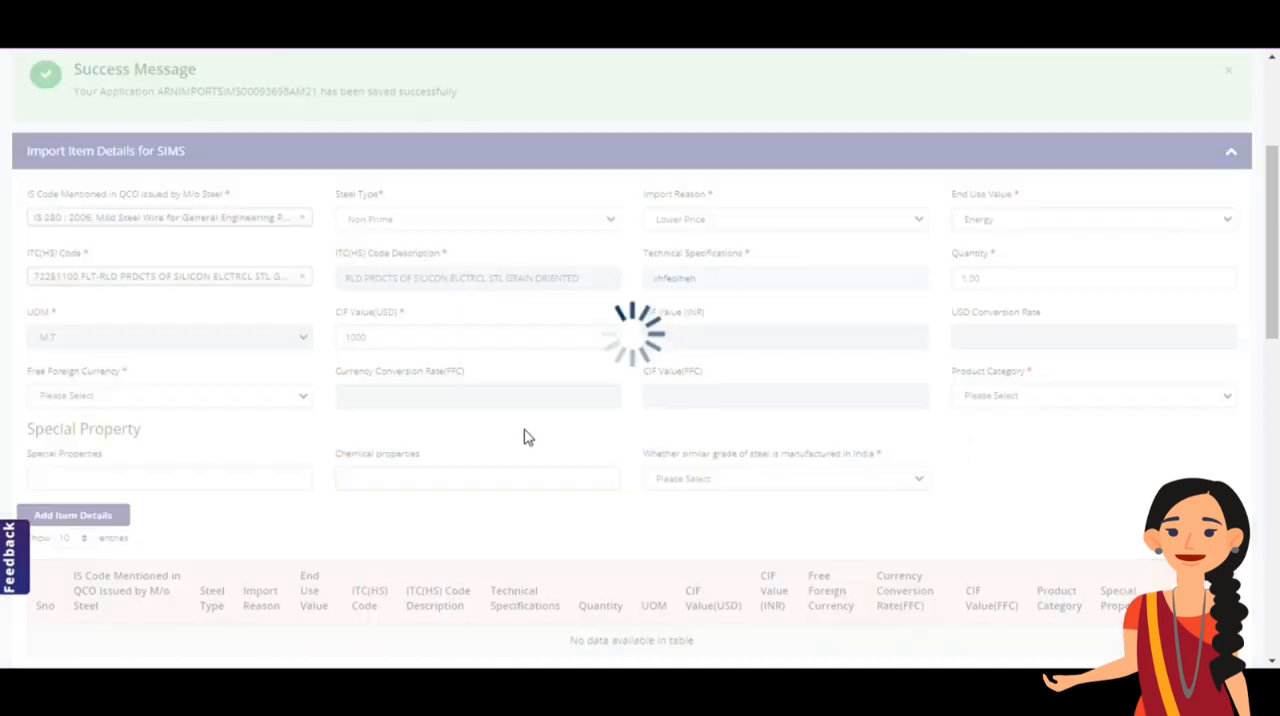
# Set the free foreign currency to US Dollars and the product category to PIG IRON
pyautogui.click(220, 400)
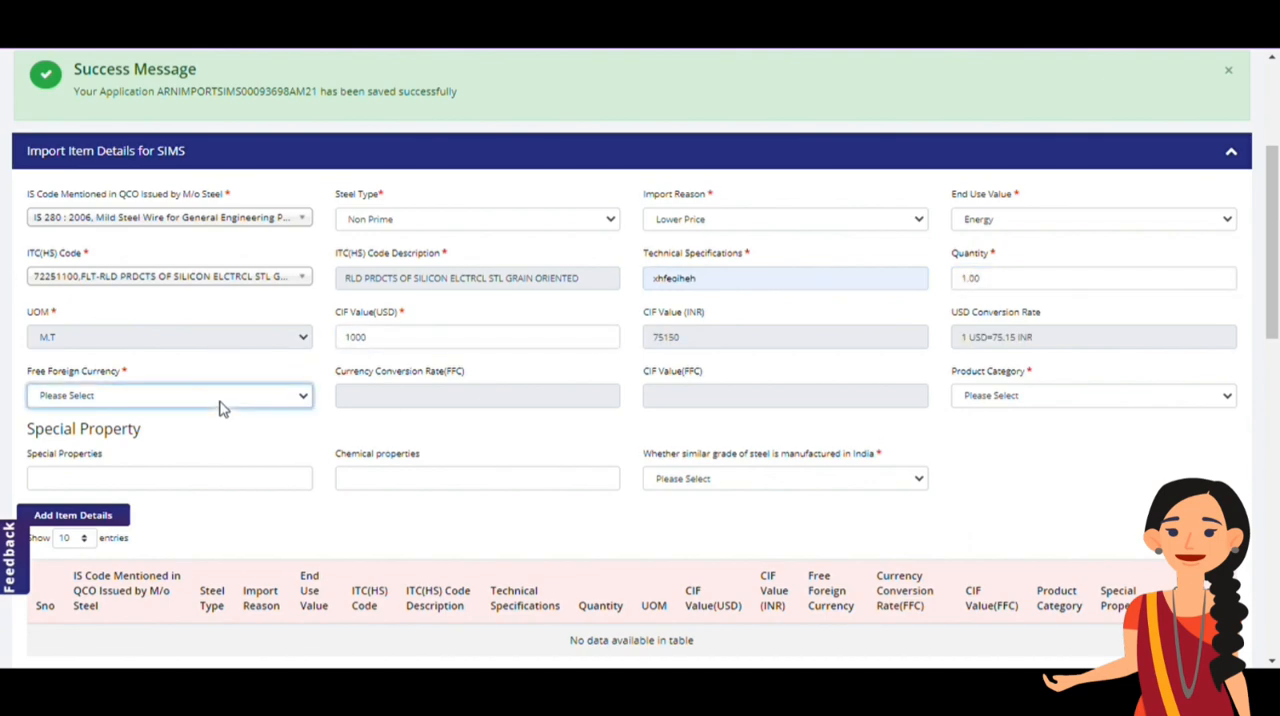
pyautogui.click(184, 128)
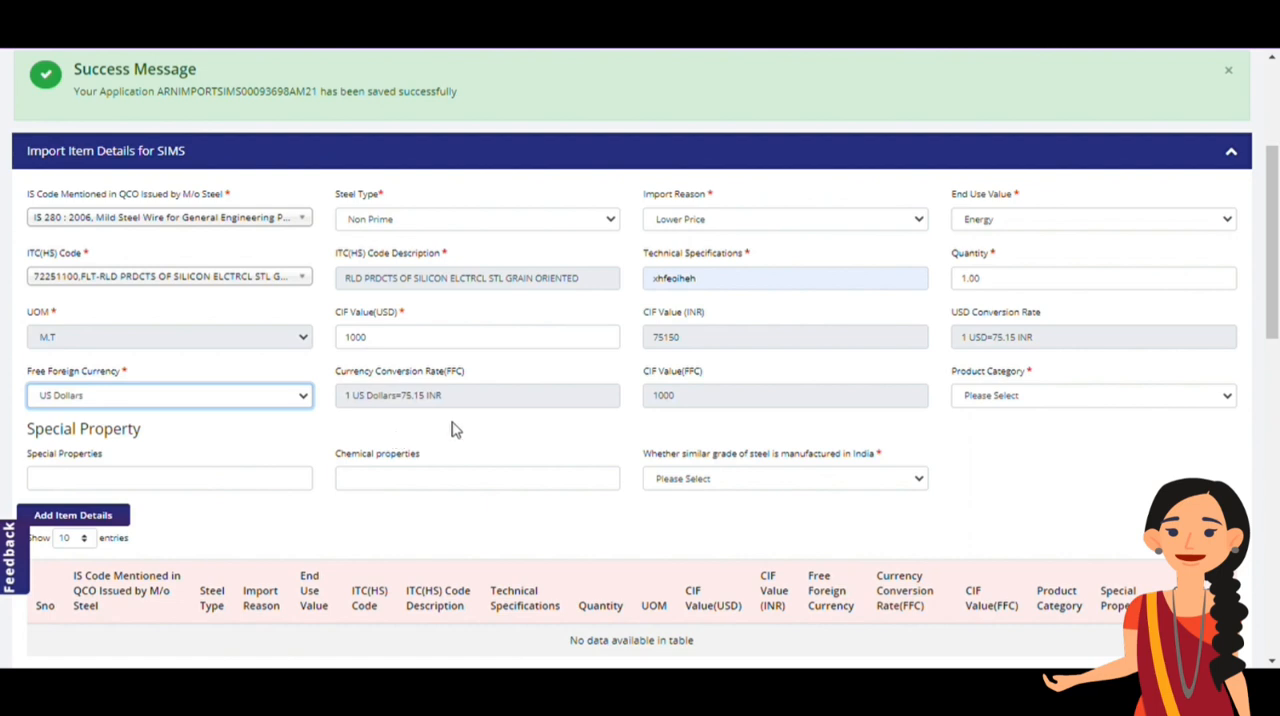
pyautogui.click(980, 400)
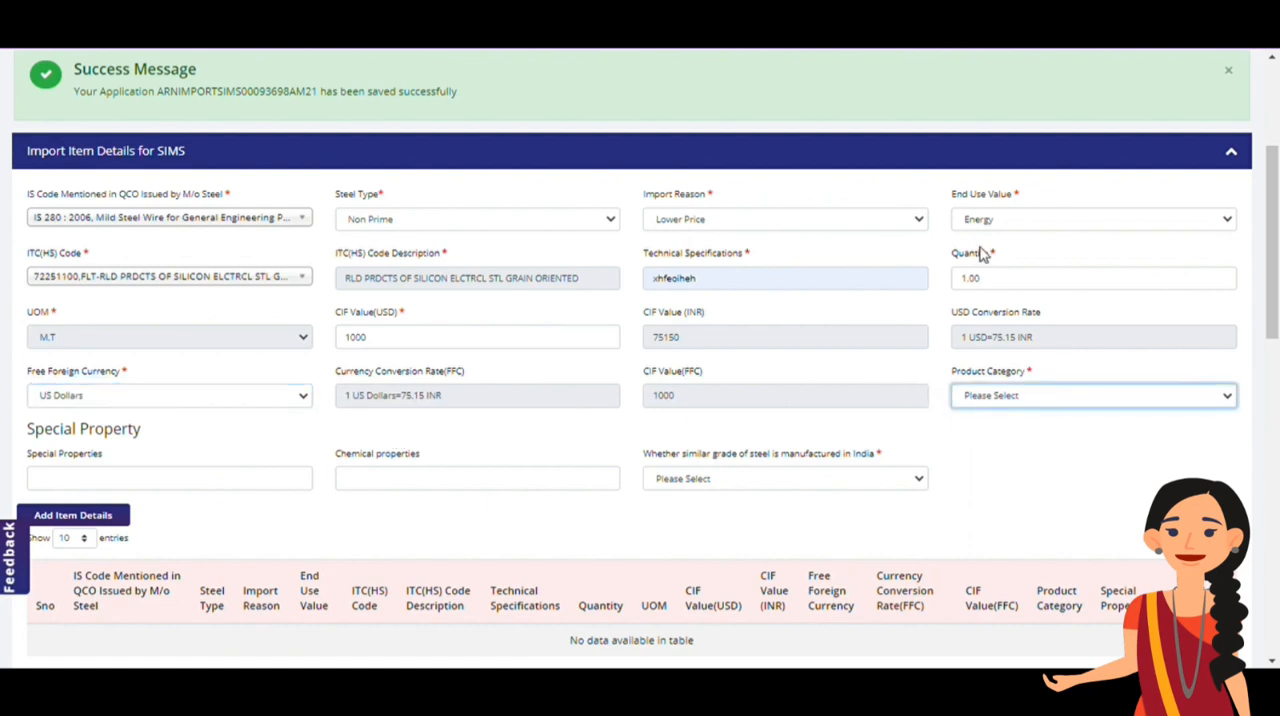
pyautogui.click(977, 133)
# Enter "test" as the special properties and "test1" as the chemical properties
pyautogui.click(249, 490)
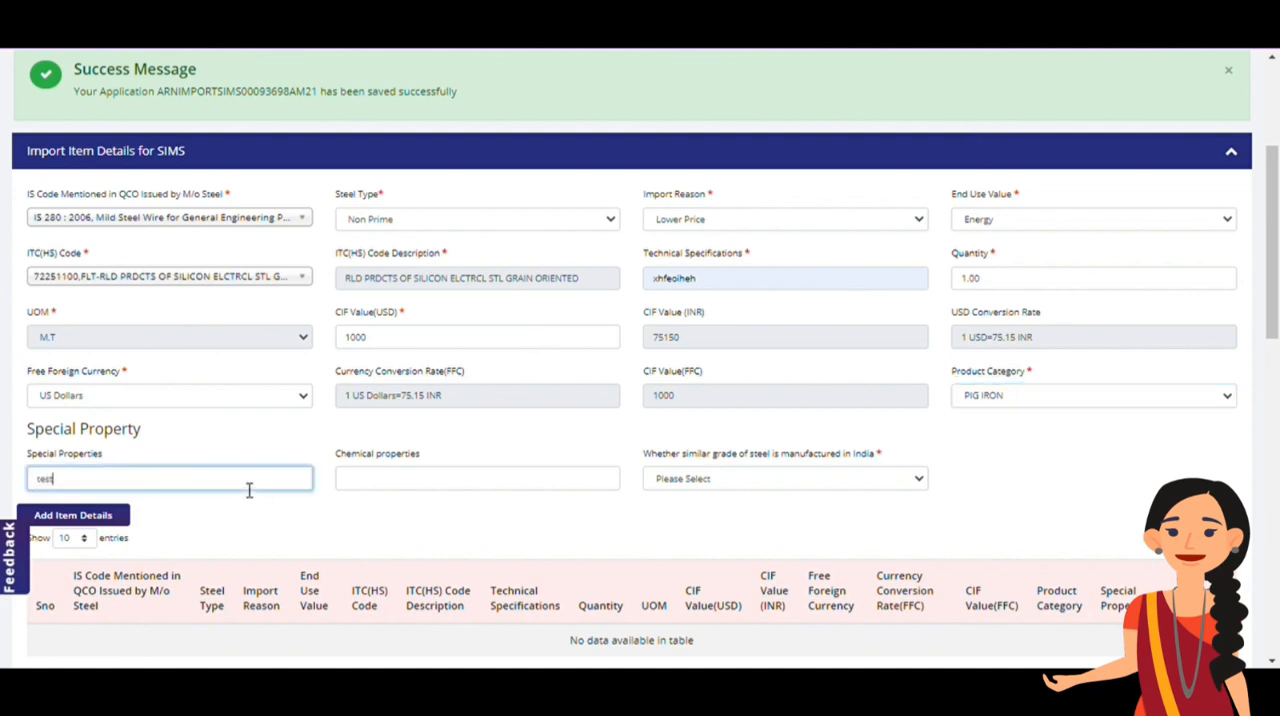
pyautogui.click(483, 488)
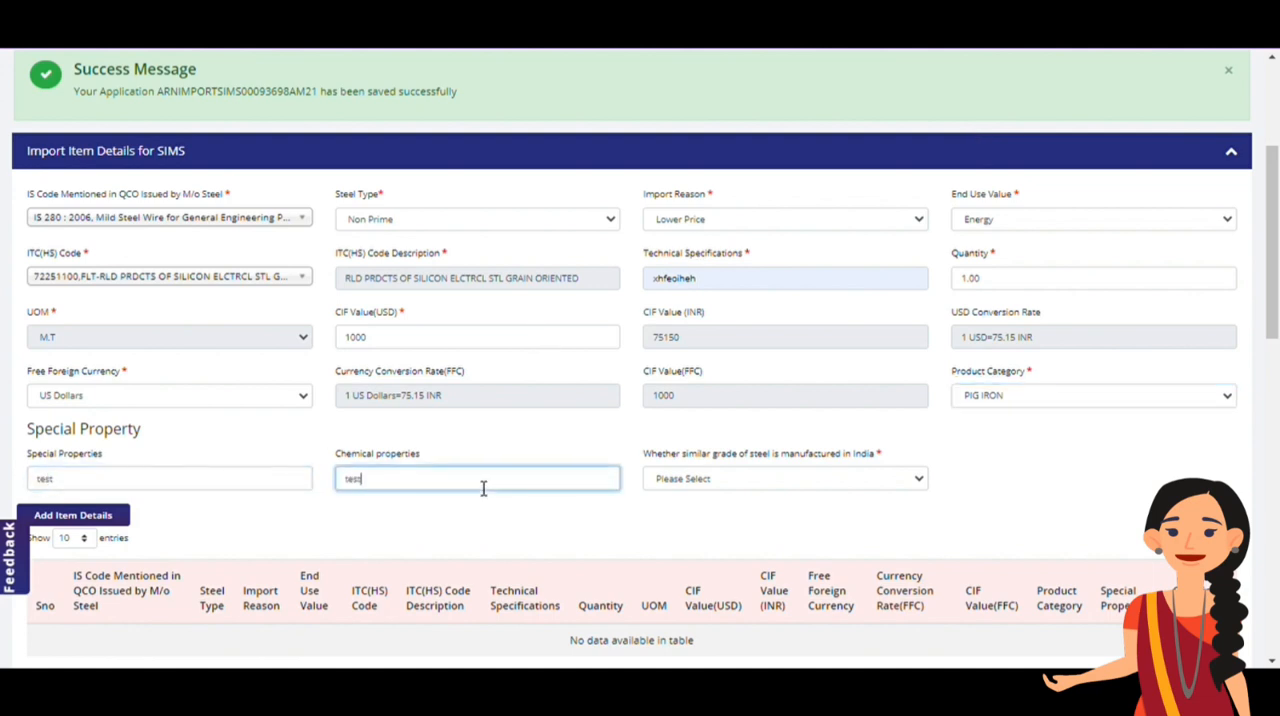
pyautogui.write('test1')
# Answer whether a similar steel grade is manufactured in India and add the item to the import item list
pyautogui.click(777, 486)
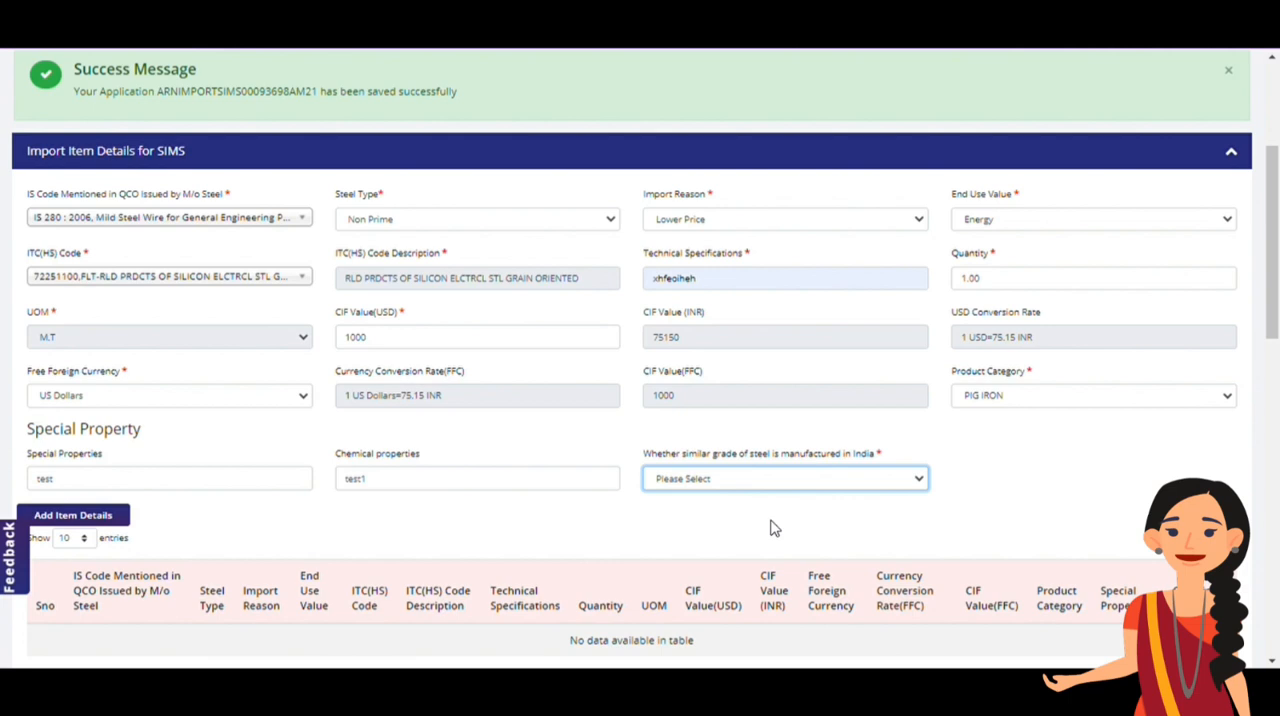
pyautogui.click(770, 528)
pyautogui.click(109, 523)
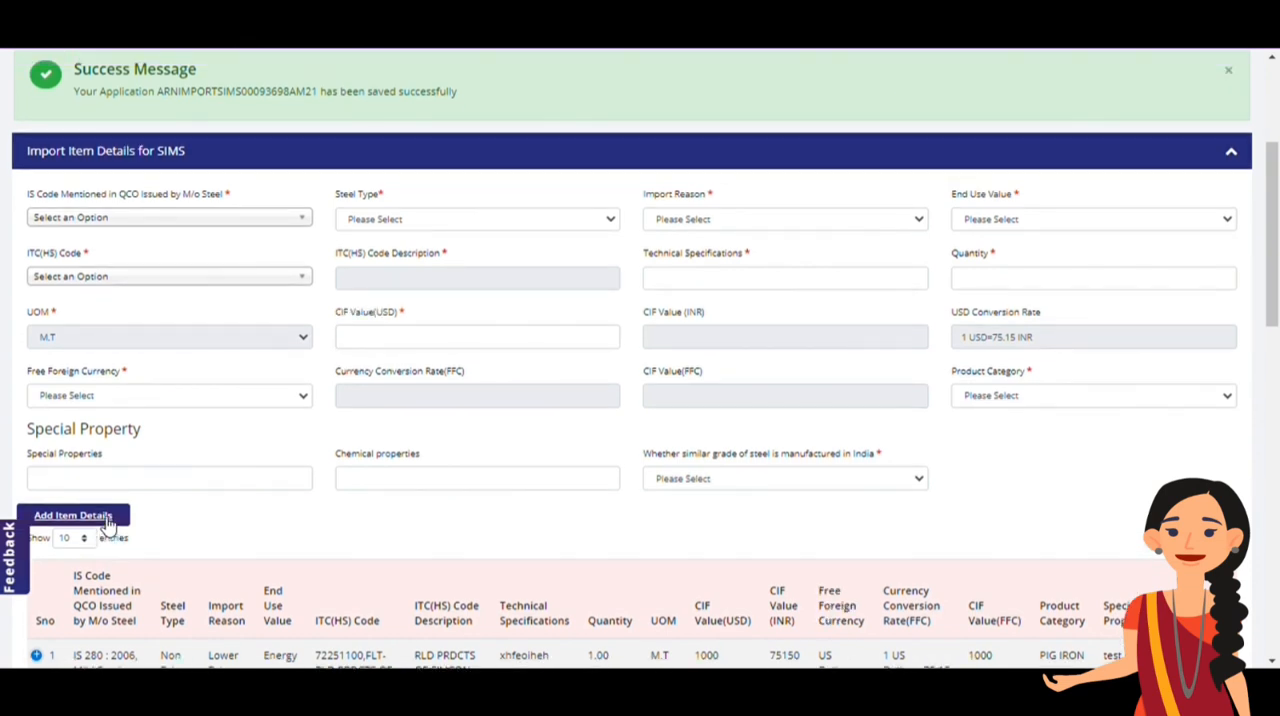
pyautogui.scroll(-1, 108, 523)
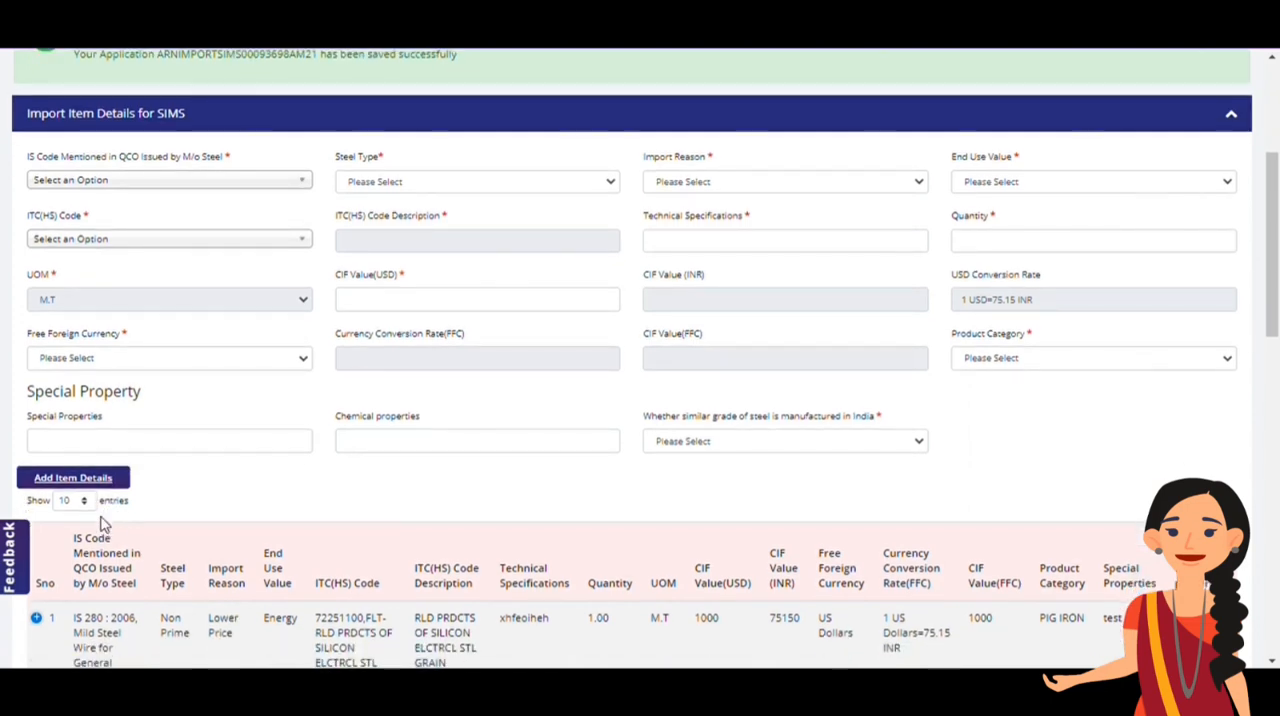
# Add a seller with exporter's name "duybn8i4ymolup0u0p", the exporter's address and AFGHANISTAN as the country
pyautogui.scroll(-2, 104, 523)
pyautogui.scroll(-4, 100, 523)
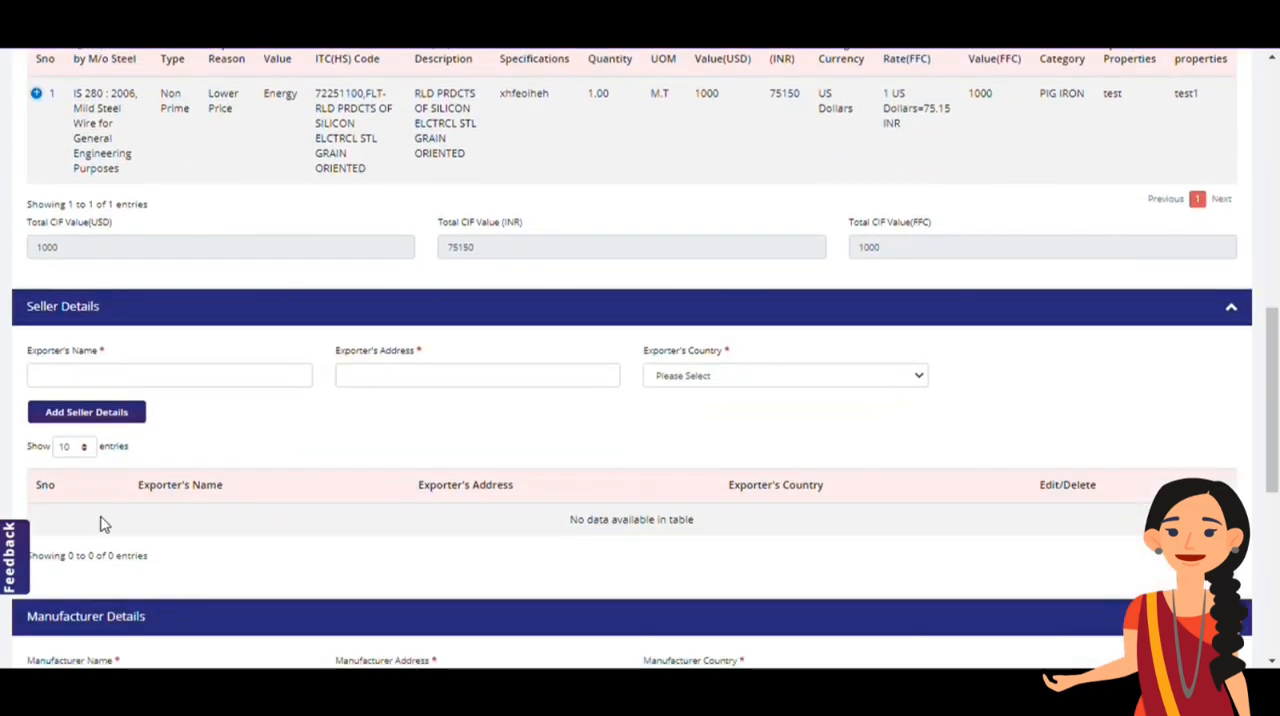
pyautogui.click(112, 378)
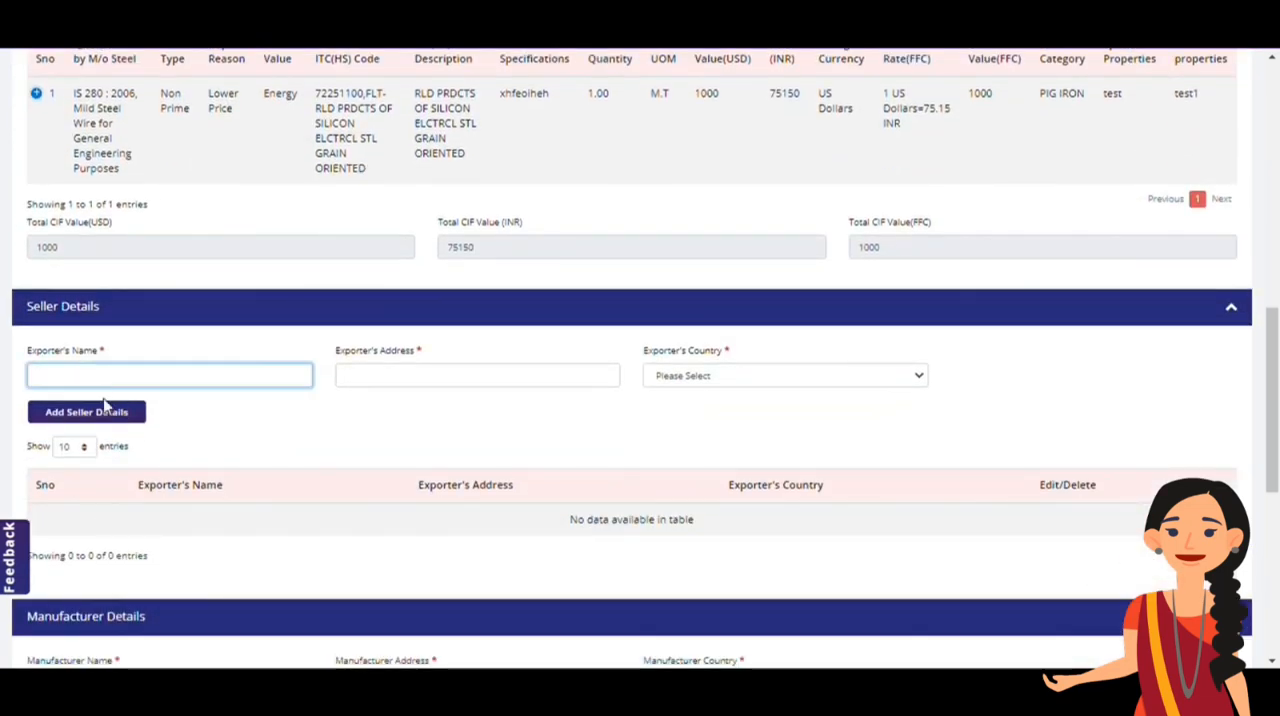
pyautogui.write('duybn8i4ymolup0u0p')
pyautogui.click(394, 390)
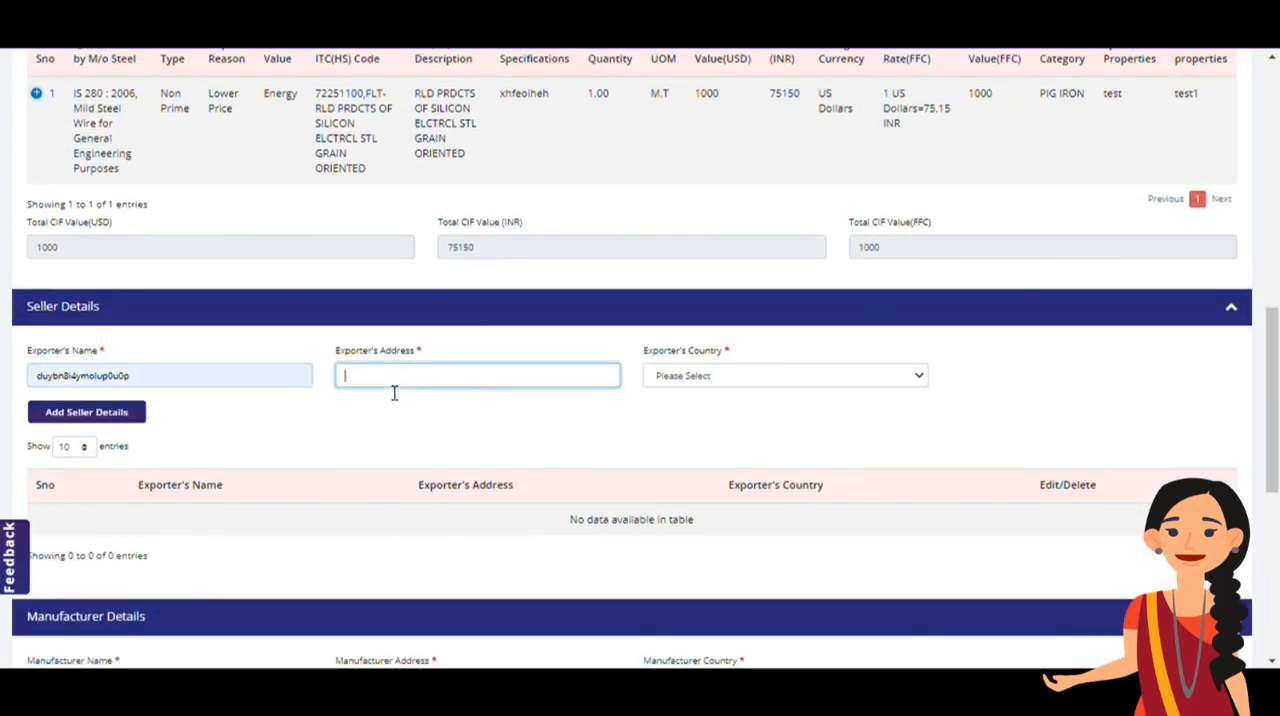
pyautogui.click(684, 376)
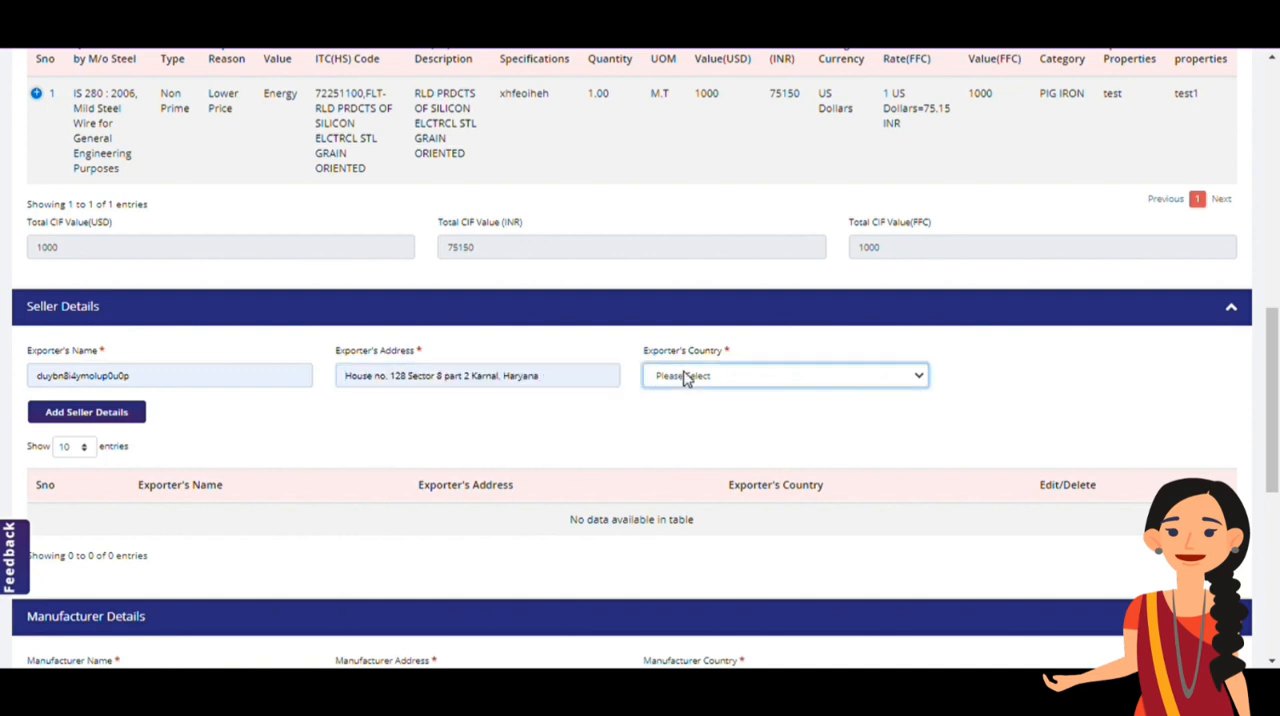
pyautogui.press('Down')
pyautogui.click(86, 412)
# Add a manufacturer named "testss" with the manufacturer's address and AFGHANISTAN as the country
pyautogui.scroll(-1, 84, 418)
pyautogui.scroll(-3, 84, 418)
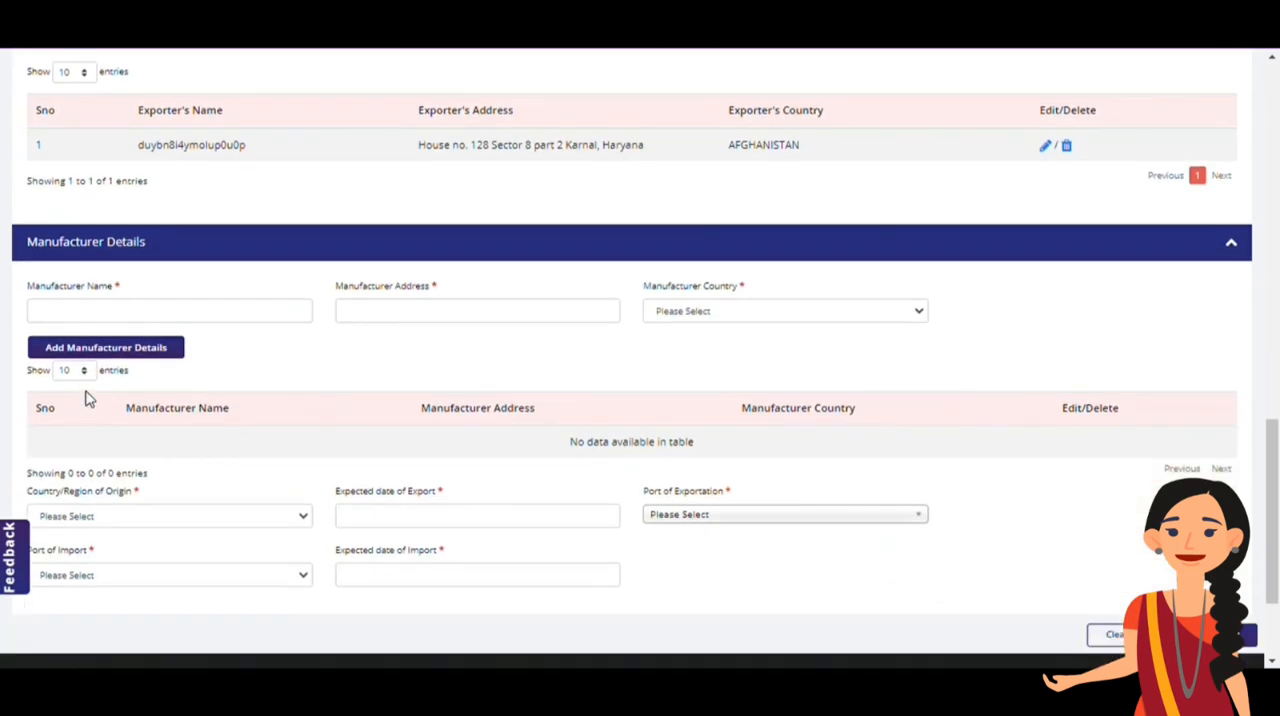
pyautogui.click(111, 313)
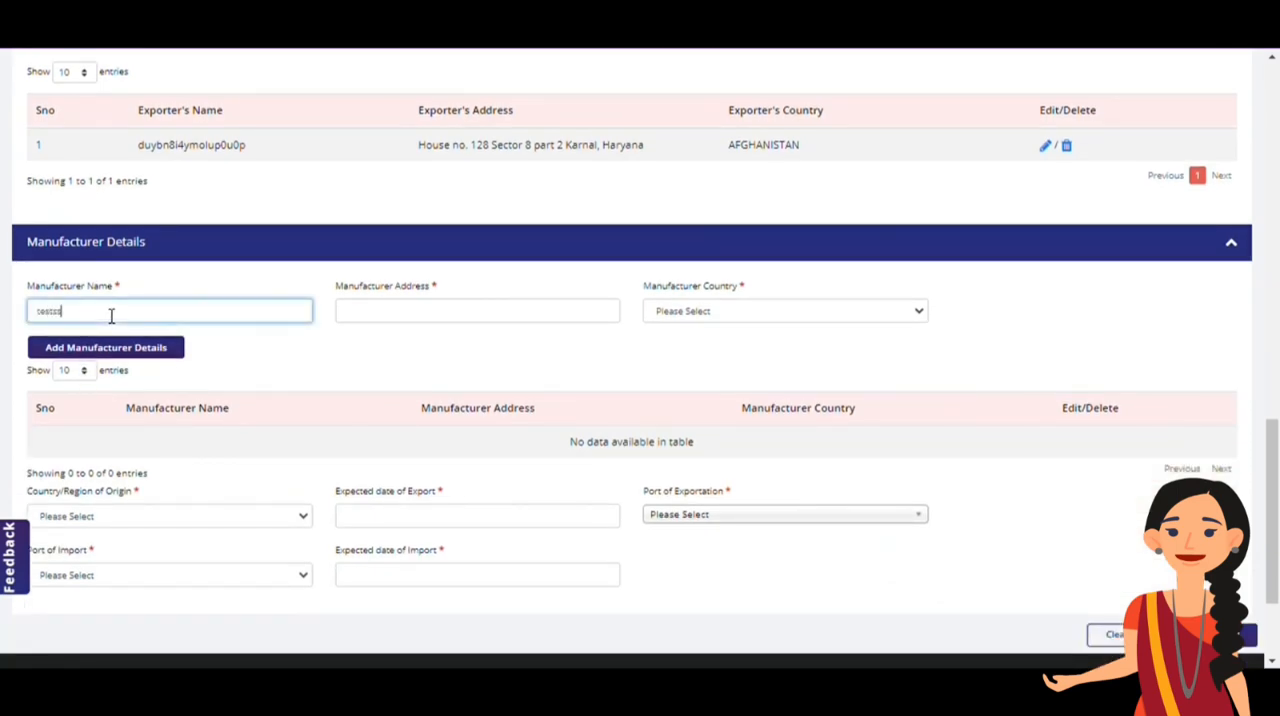
pyautogui.click(578, 318)
pyautogui.click(682, 315)
pyautogui.click(686, 346)
pyautogui.click(106, 349)
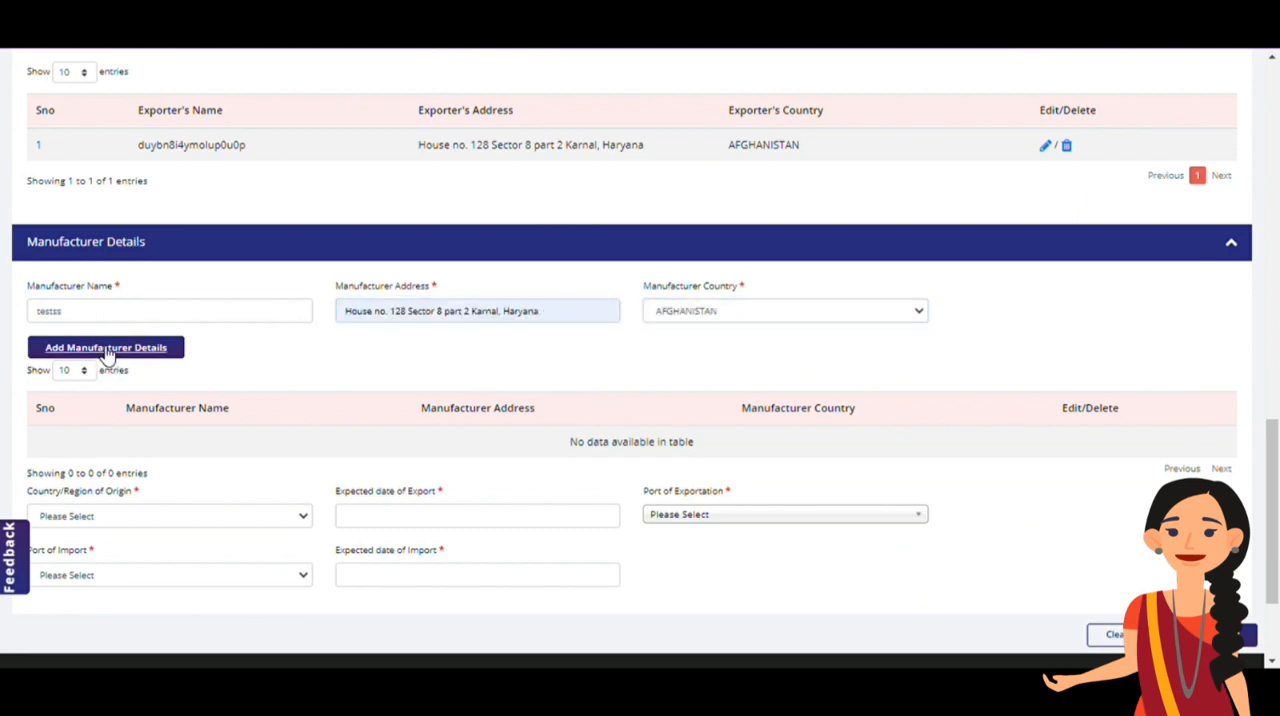
# Set the country of origin to AFGHANISTAN and the expected date of export to 03/11/2020
pyautogui.scroll(-3, 108, 356)
pyautogui.click(112, 355)
pyautogui.click(110, 396)
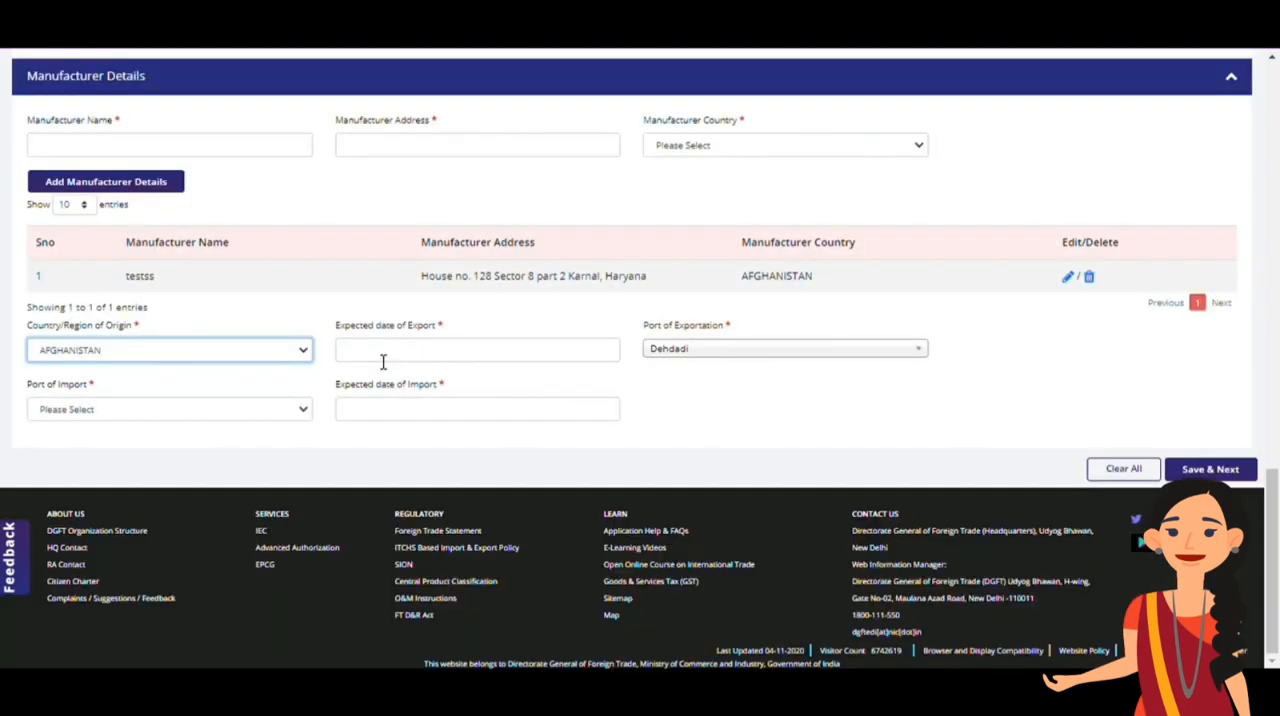
pyautogui.click(382, 360)
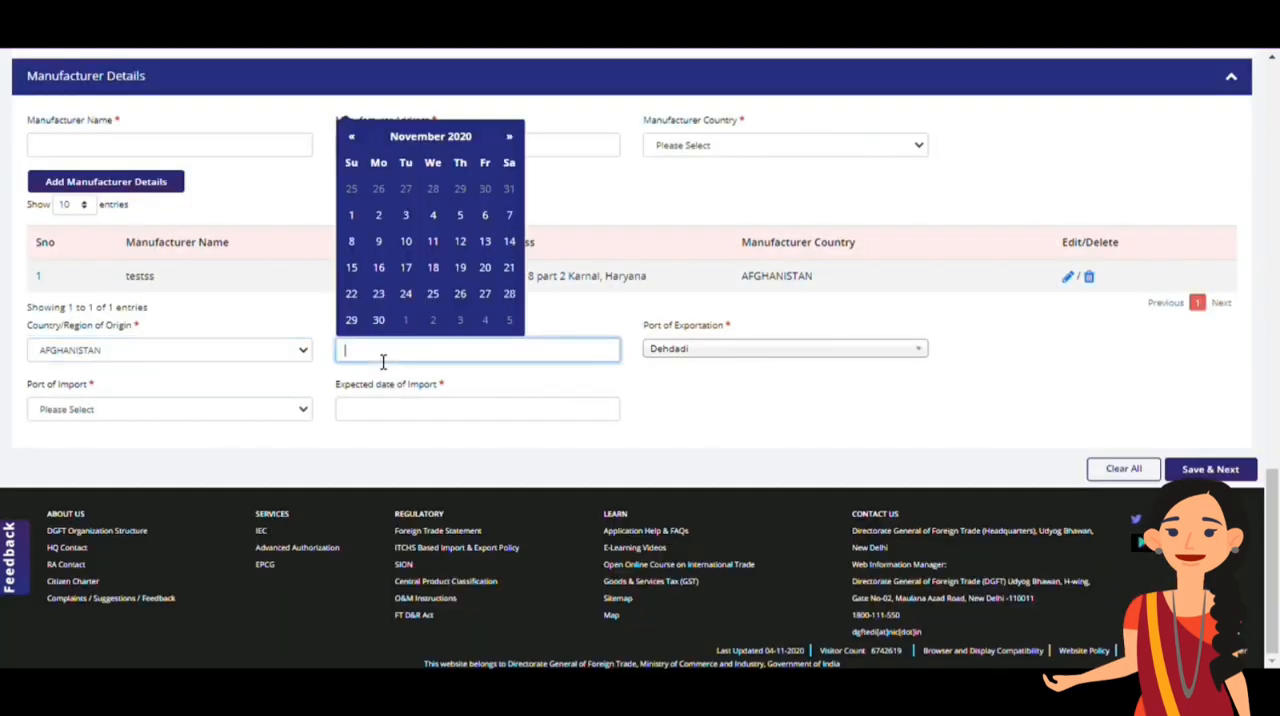
pyautogui.click(406, 216)
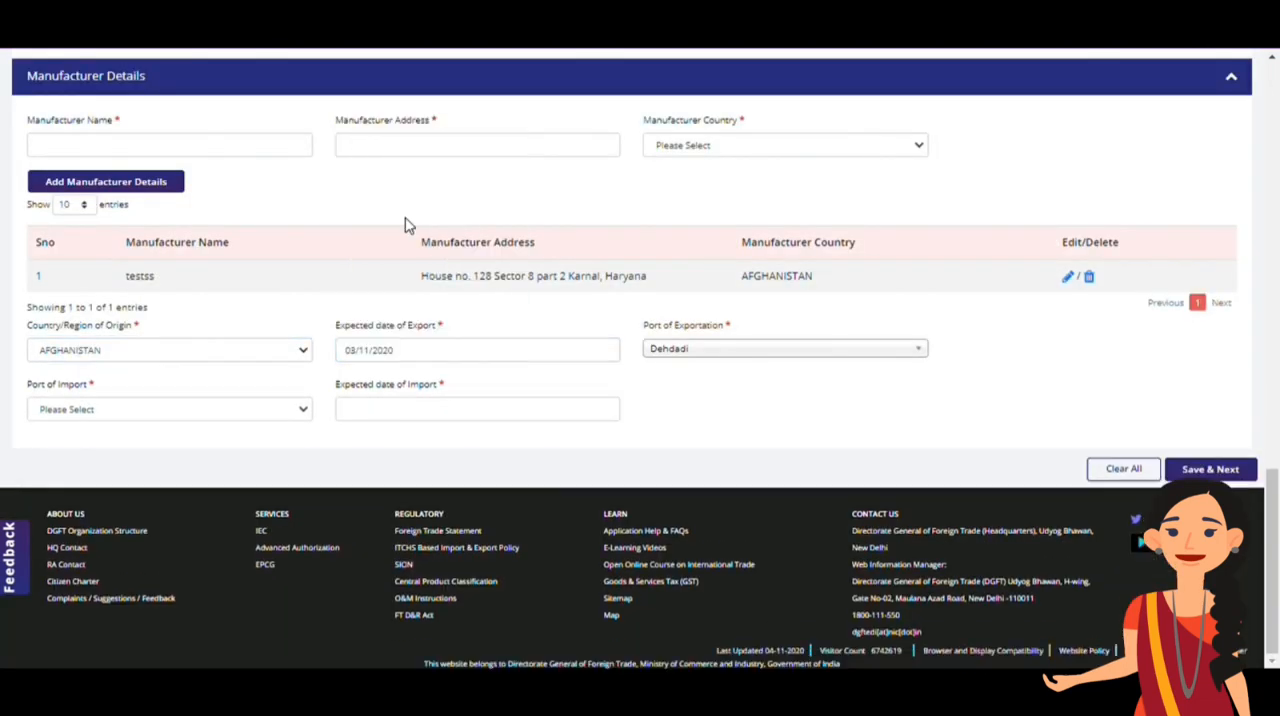
# Choose Custom House, Kolkata as the port of import, set the expected import date to 10/11/2020, and save the import item details
pyautogui.click(210, 405)
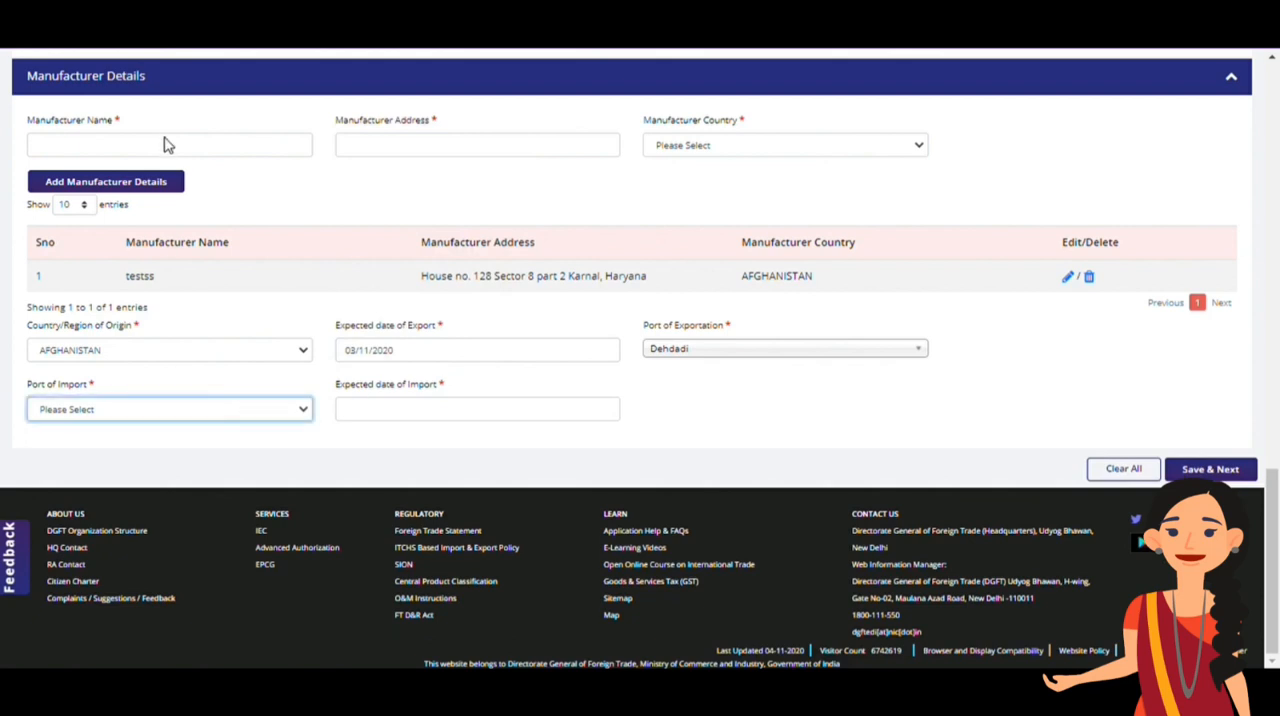
pyautogui.click(172, 145)
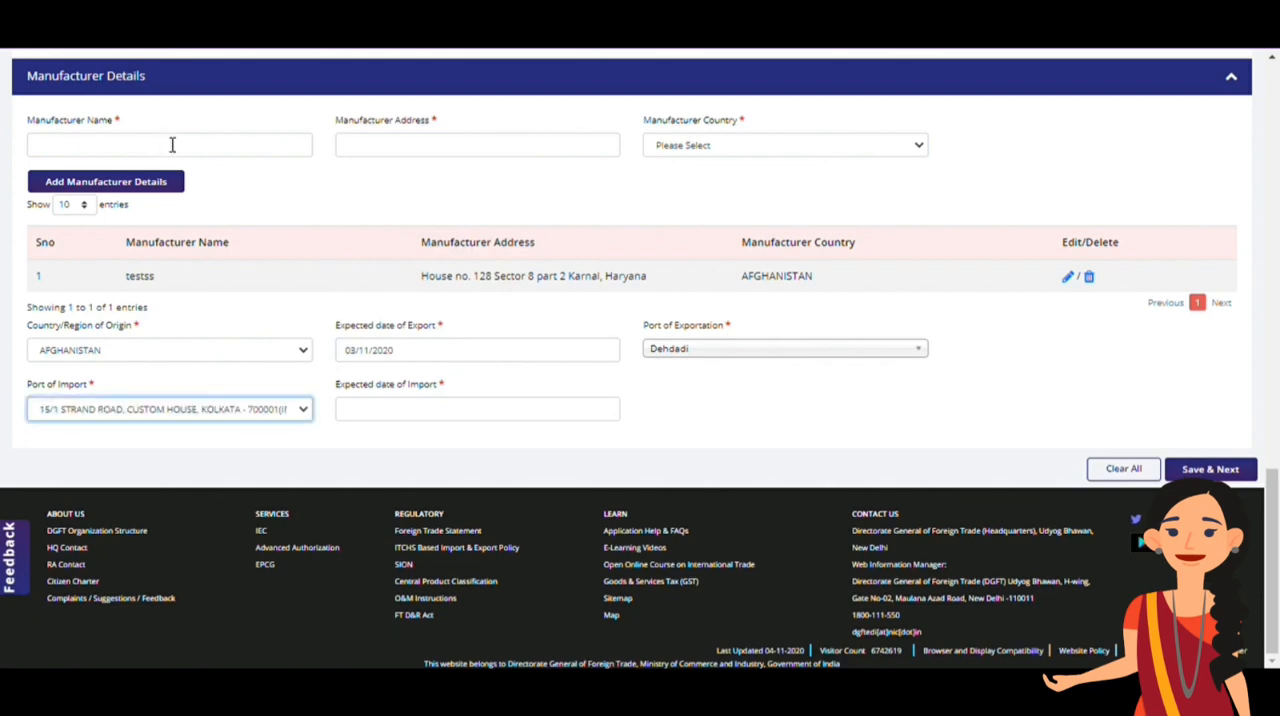
pyautogui.click(405, 417)
pyautogui.click(406, 303)
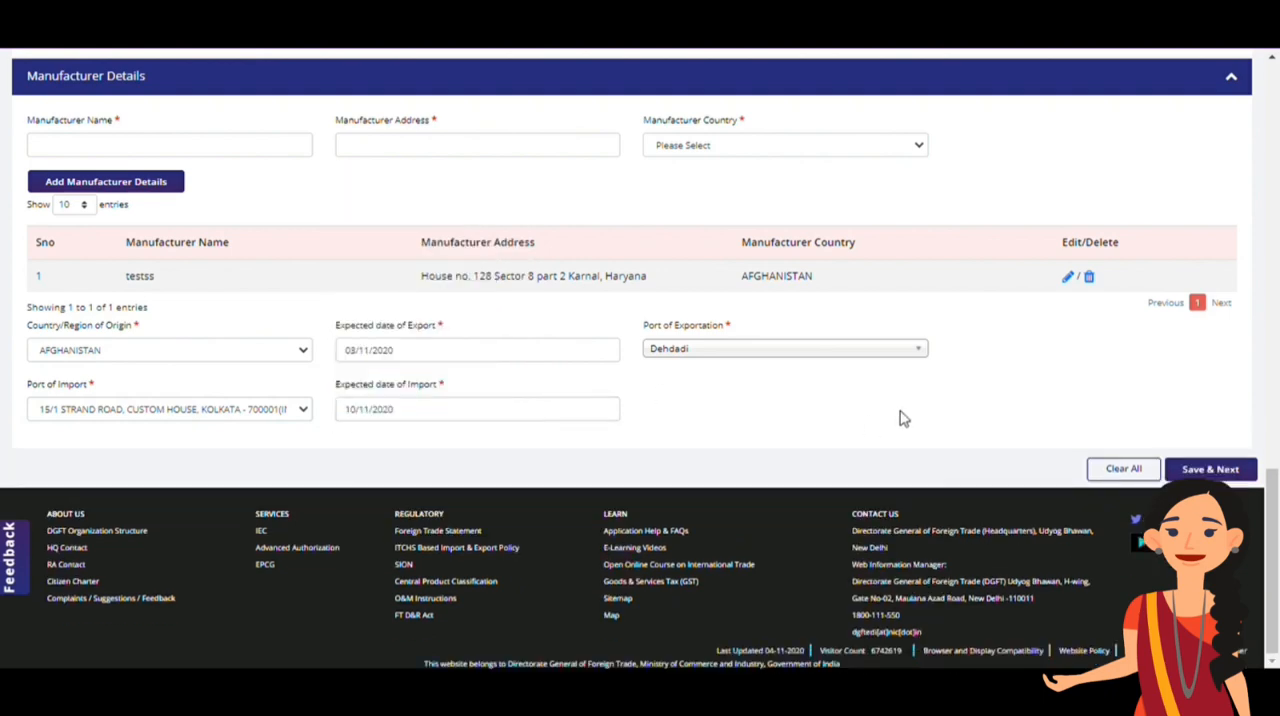
pyautogui.click(1205, 469)
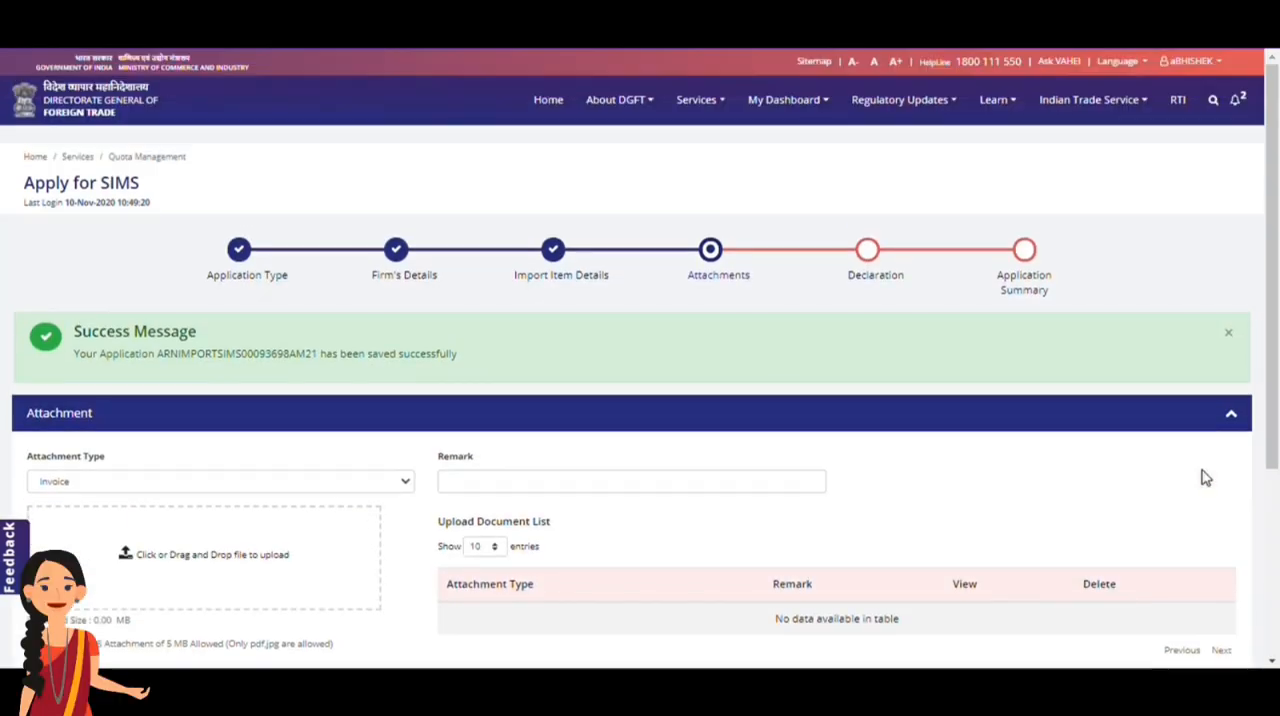
# Continue past the attachments without uploading a file, then accept and save the declaration
pyautogui.scroll(-3, 1205, 478)
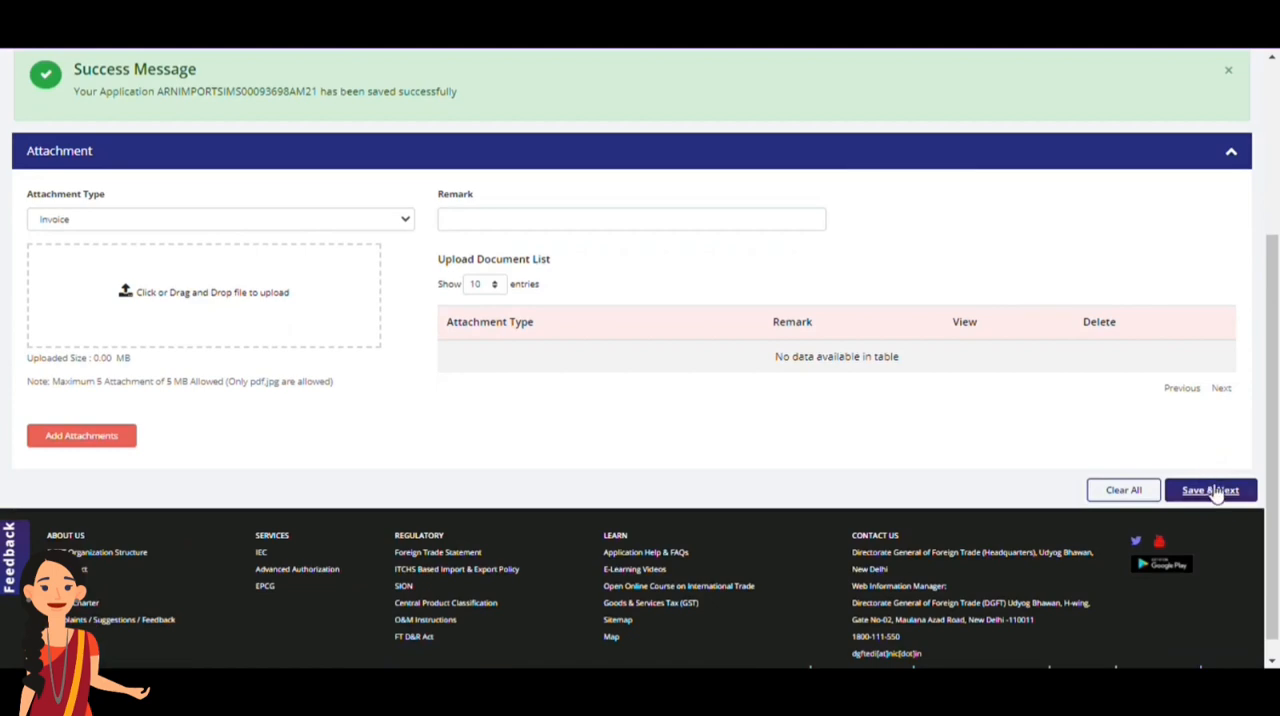
pyautogui.click(1212, 490)
pyautogui.scroll(-2, 1212, 491)
pyautogui.scroll(-2, 1210, 490)
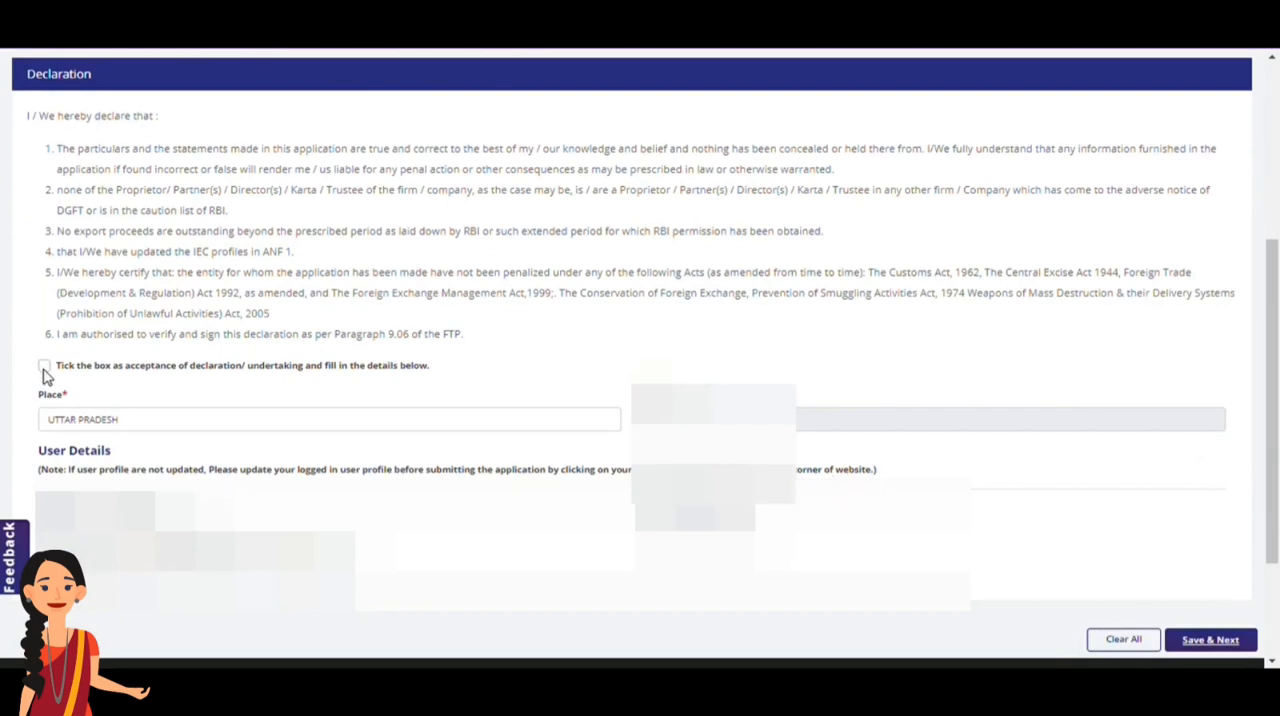
pyautogui.click(44, 367)
pyautogui.click(1226, 642)
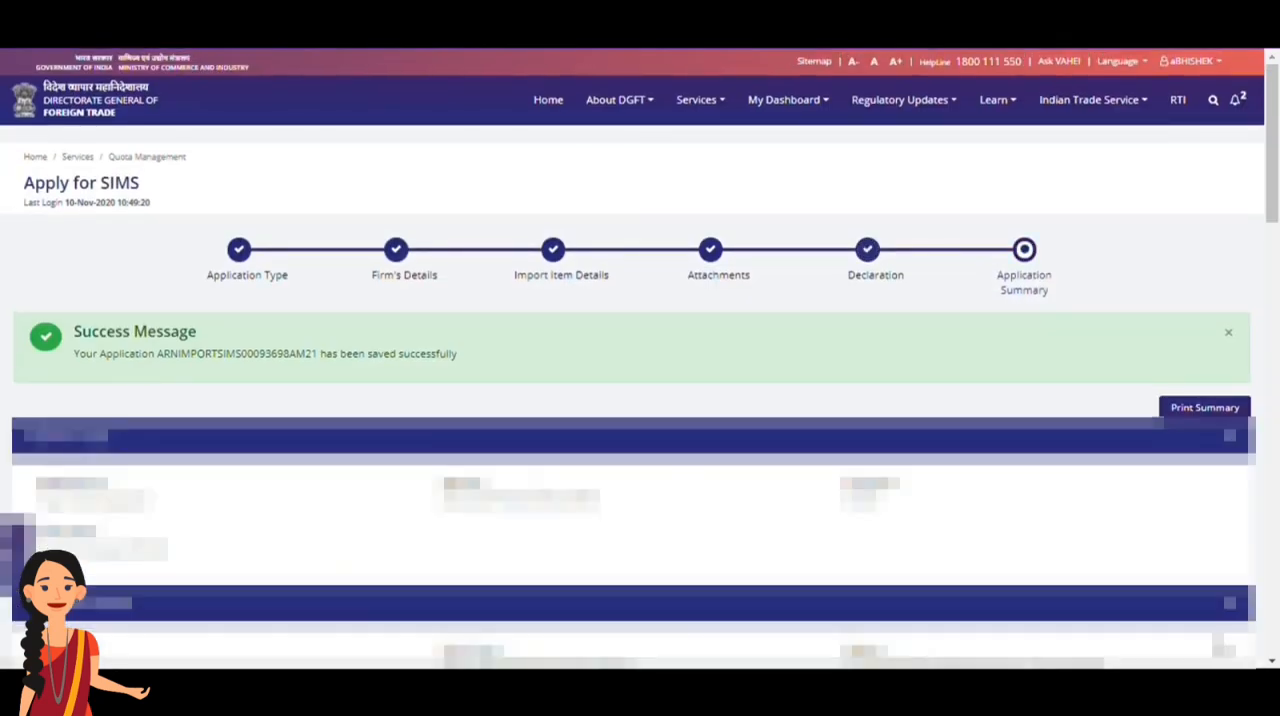
# Review the application summary and proceed to the payment for registration under SIMS
pyautogui.press('Down')
pyautogui.press('Down')
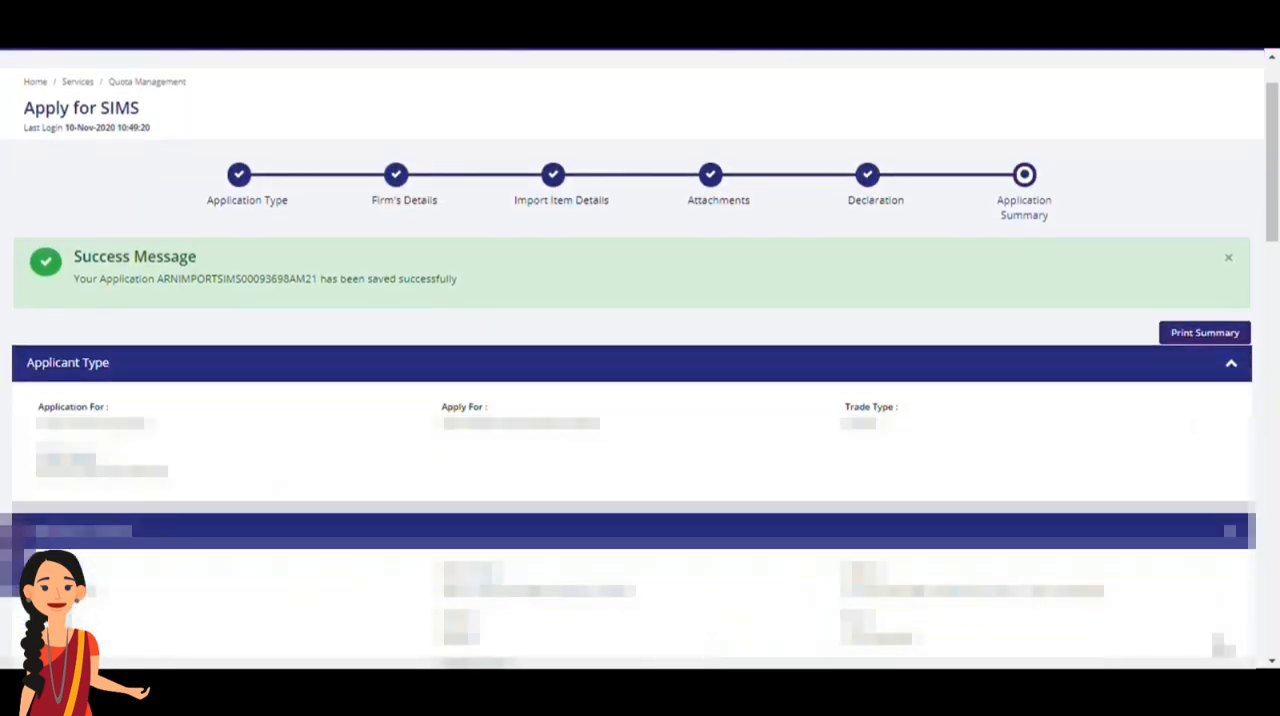
pyautogui.press('Down')
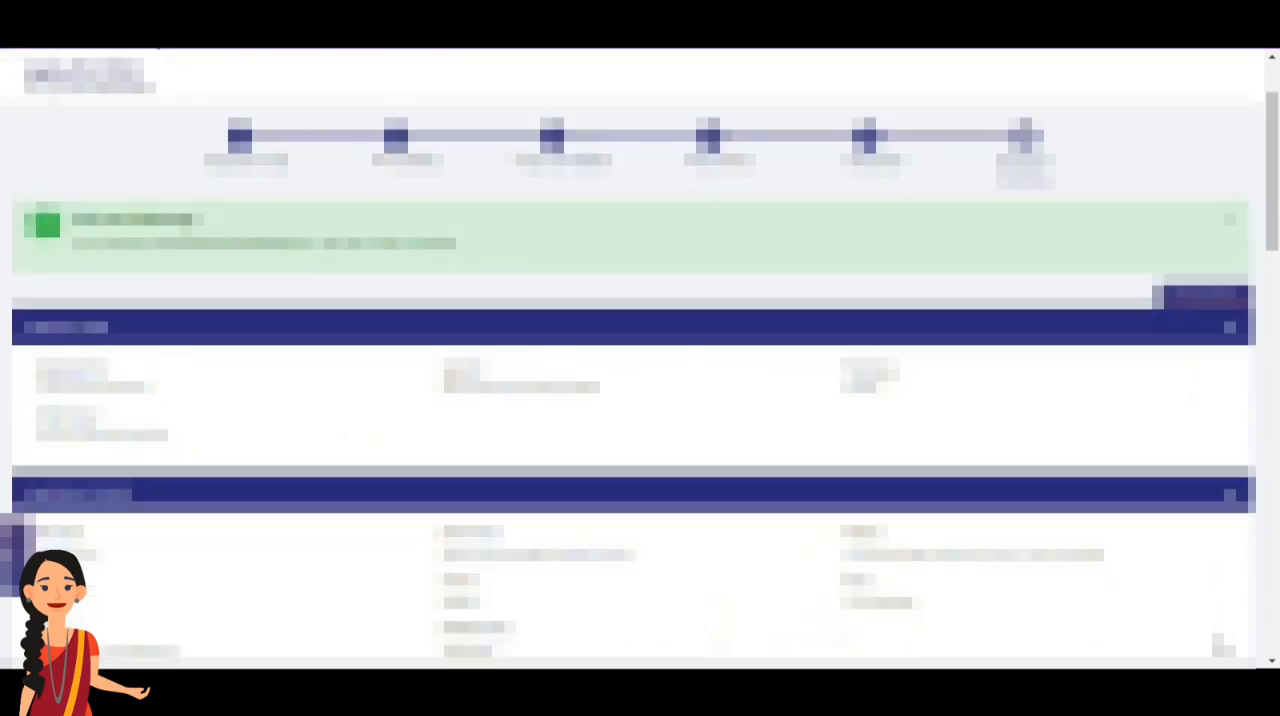
pyautogui.scroll(-6, 1221, 648)
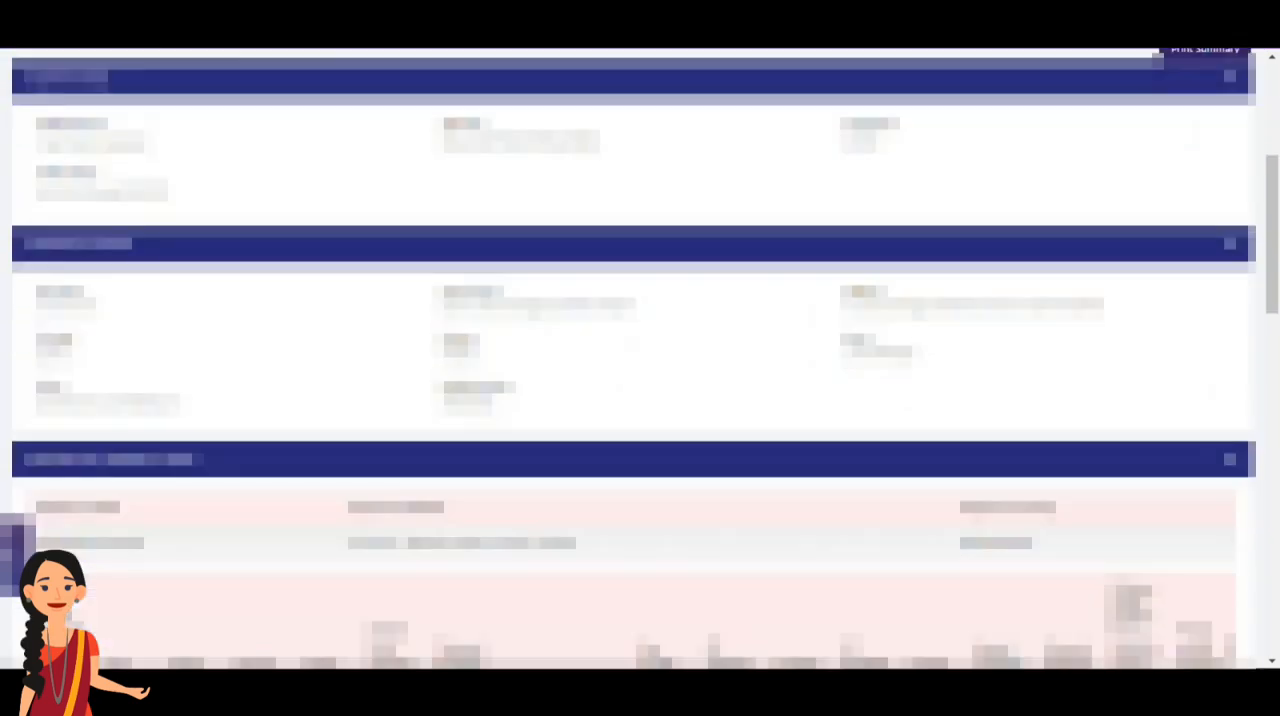
pyautogui.scroll(-15, 1221, 648)
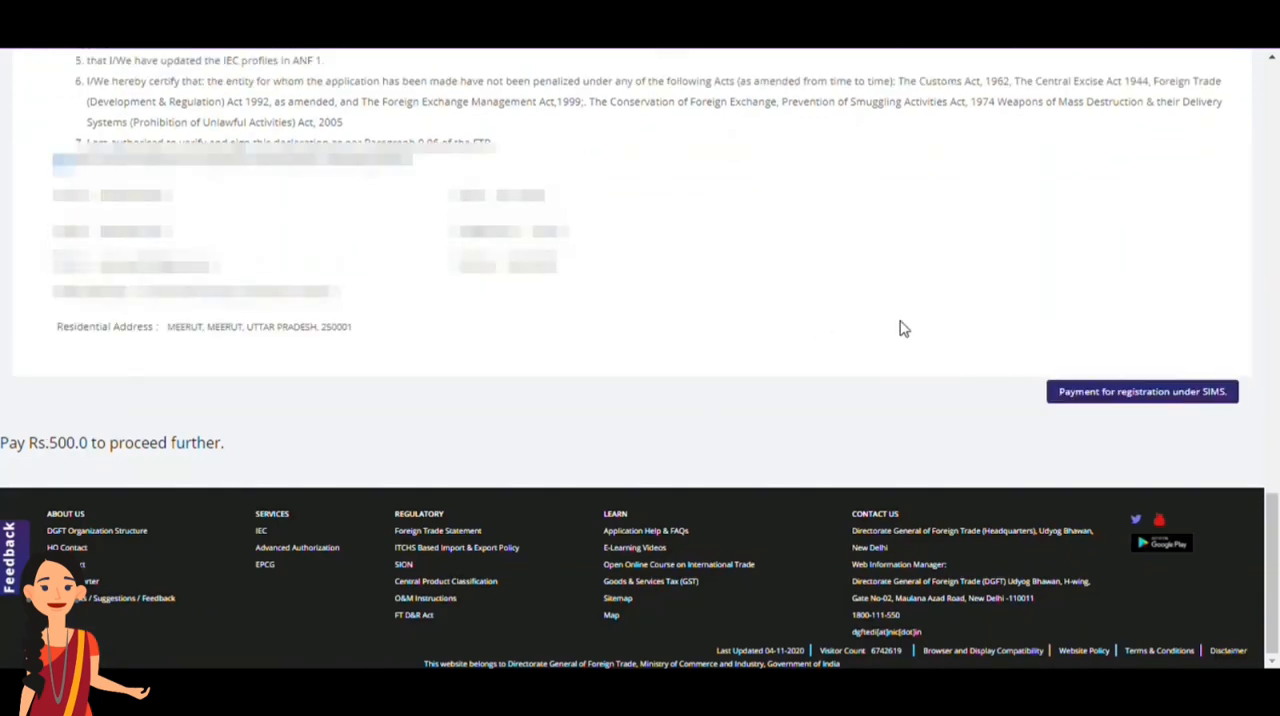
pyautogui.click(1147, 392)
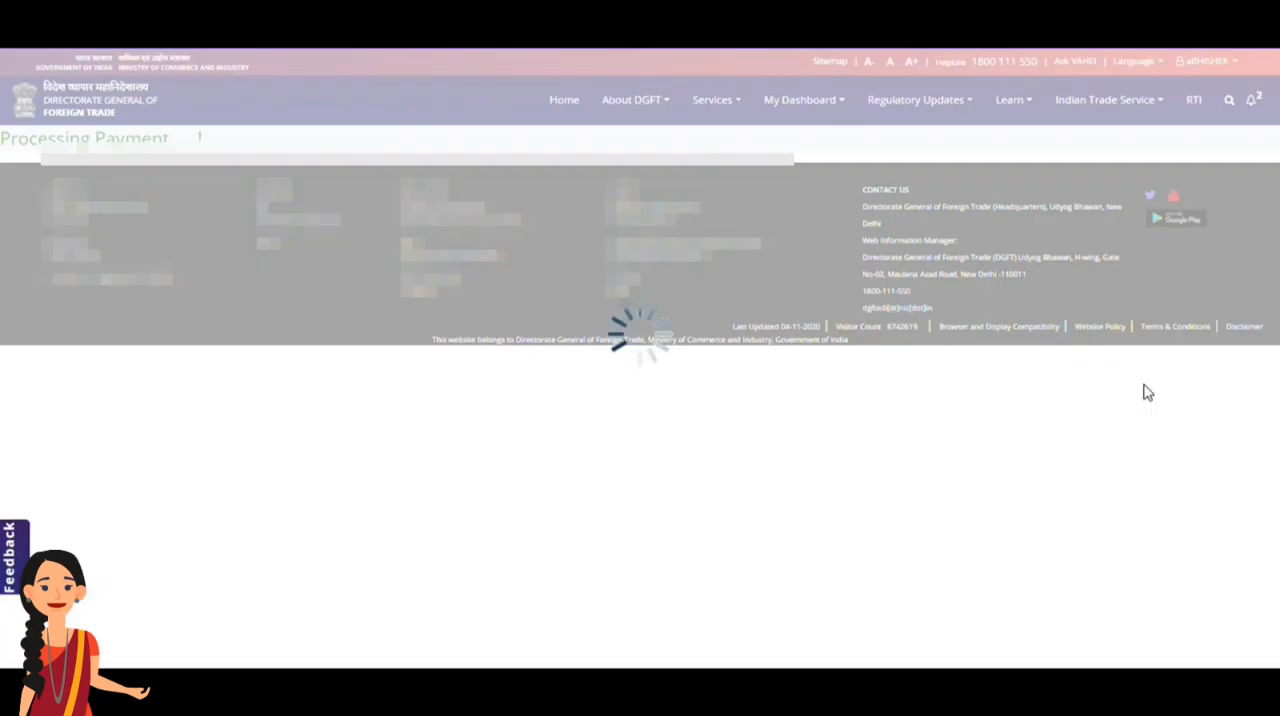
# Submit the payment details for the SIMS application and acknowledge the e-payment receipt
pyautogui.scroll(-1, 1147, 392)
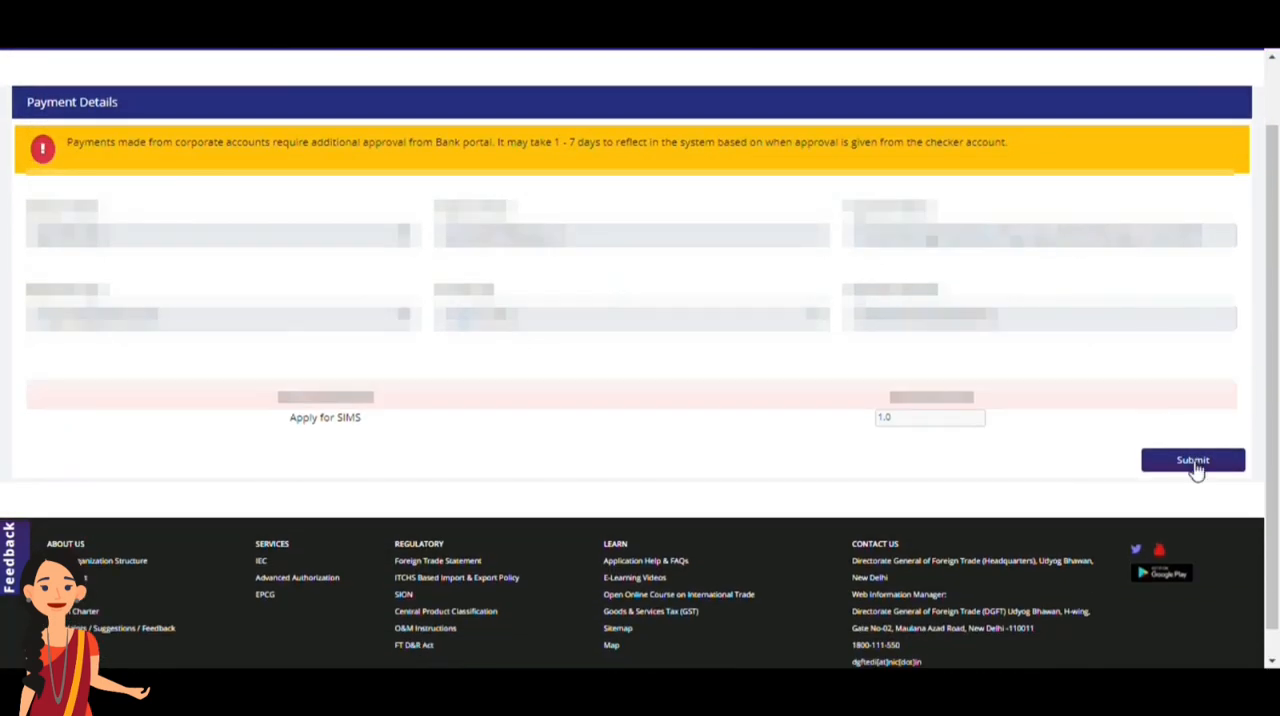
pyautogui.click(1194, 462)
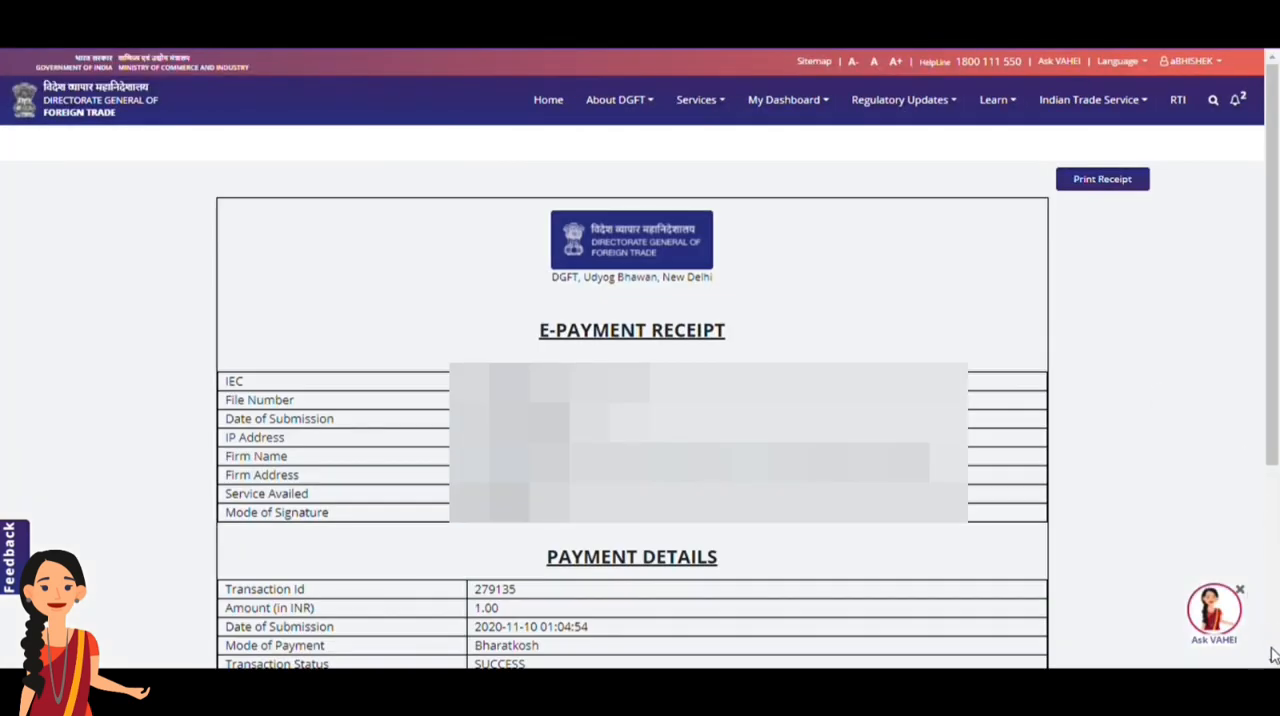
pyautogui.scroll(-3, 1274, 655)
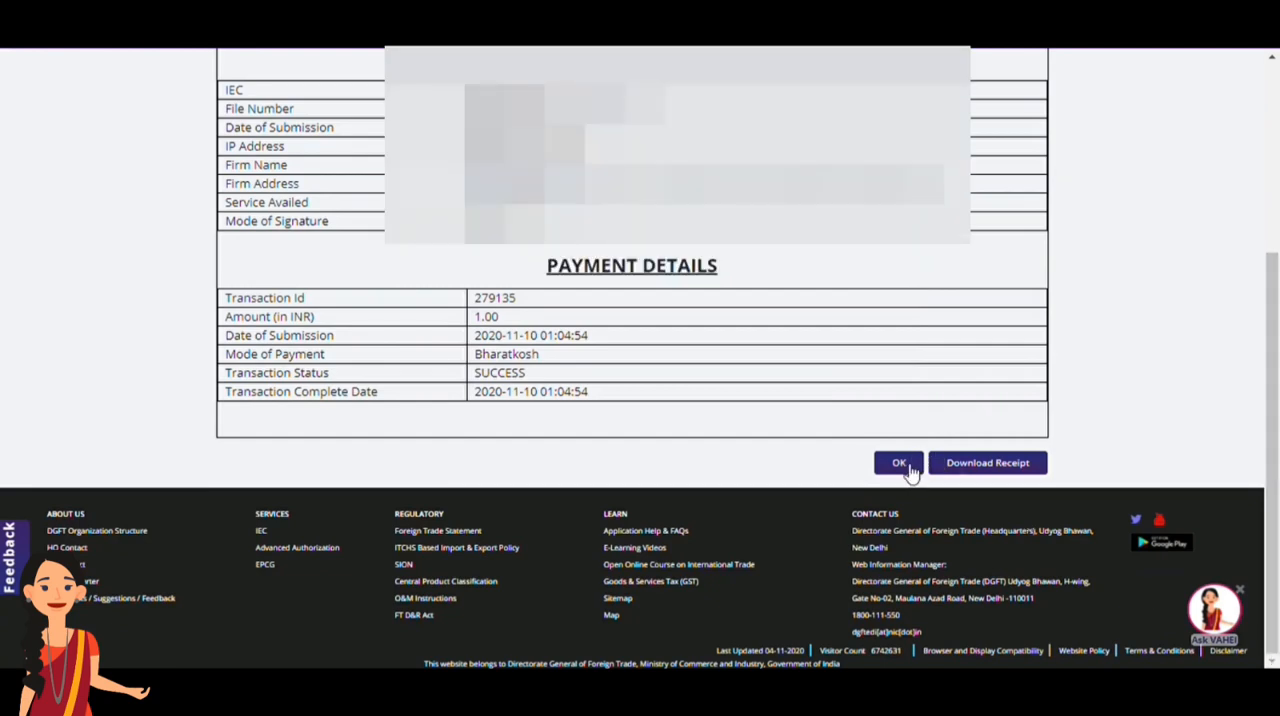
pyautogui.click(899, 463)
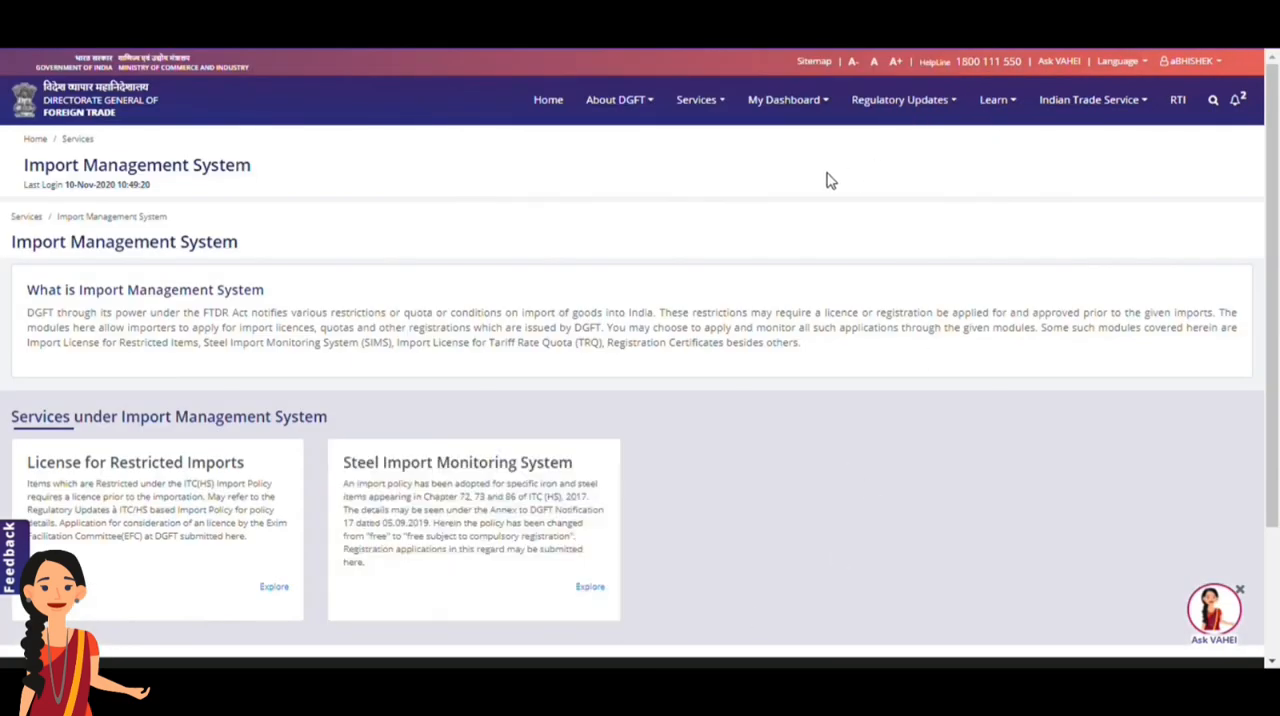
# Search the submitted applications for scheme Import Management System and sub scheme Apply for SIMS
pyautogui.click(790, 110)
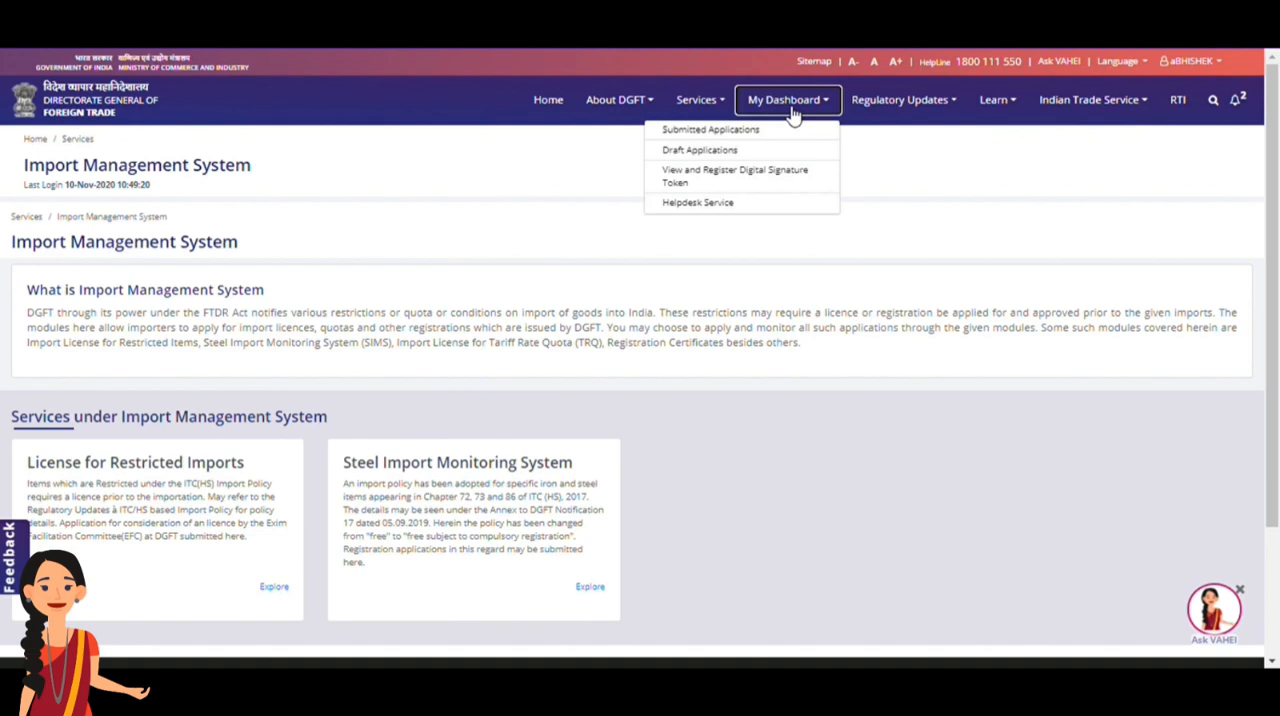
pyautogui.click(784, 131)
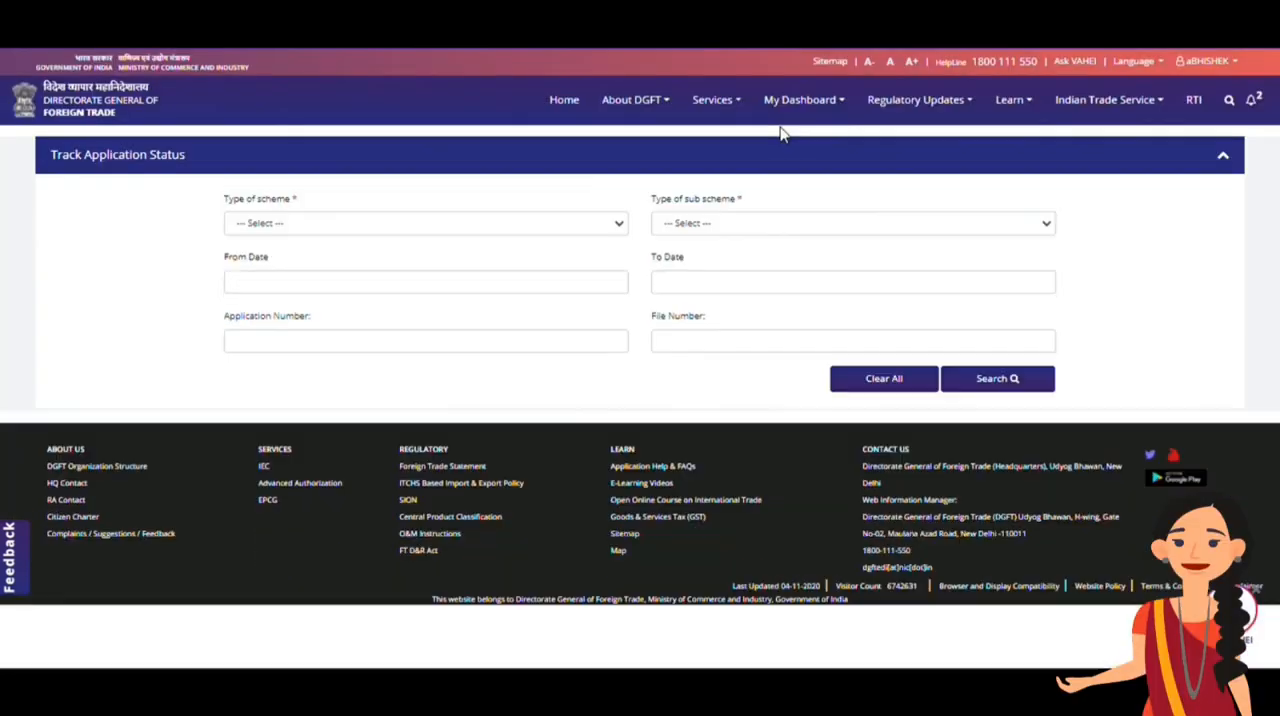
pyautogui.click(466, 232)
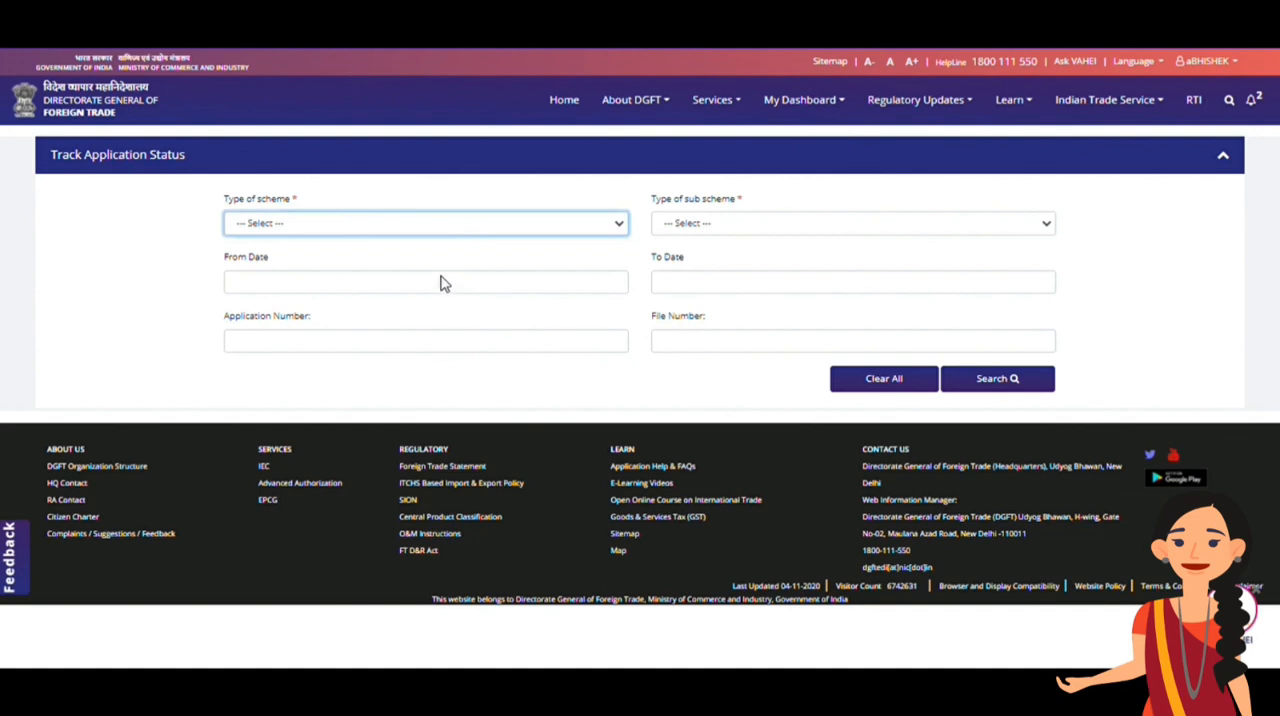
pyautogui.click(444, 283)
pyautogui.click(755, 226)
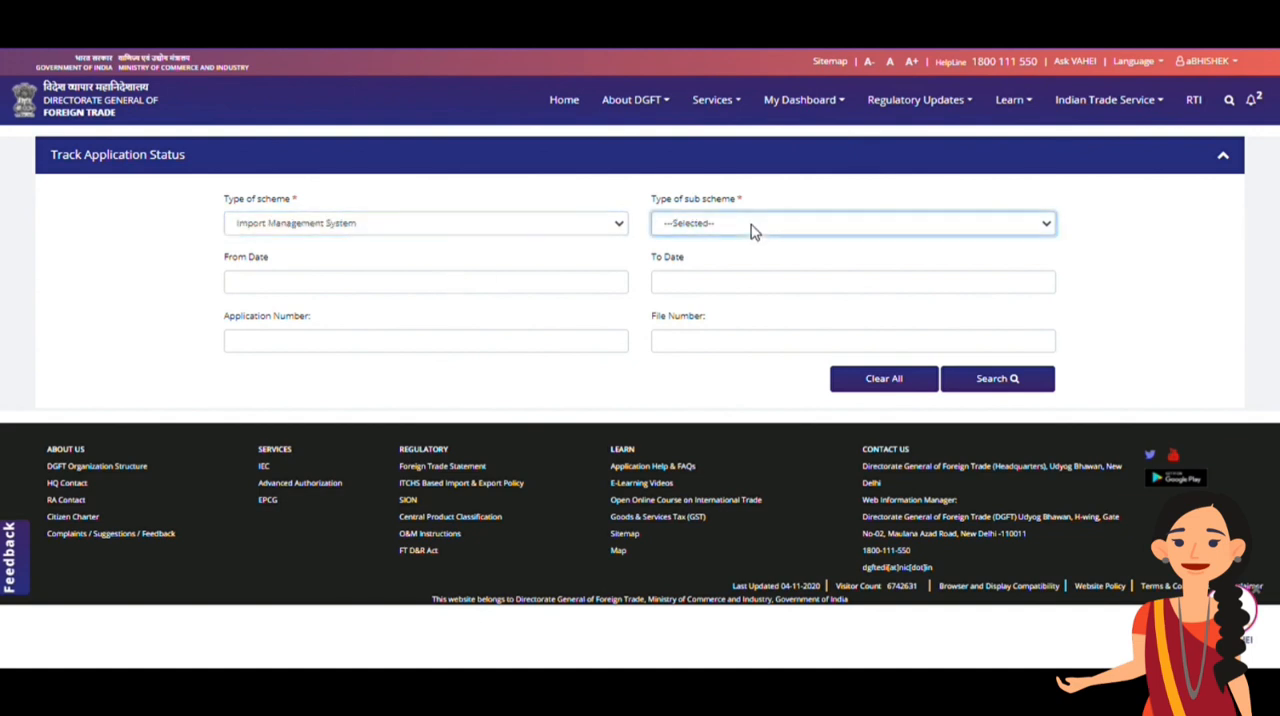
pyautogui.click(751, 322)
pyautogui.click(982, 384)
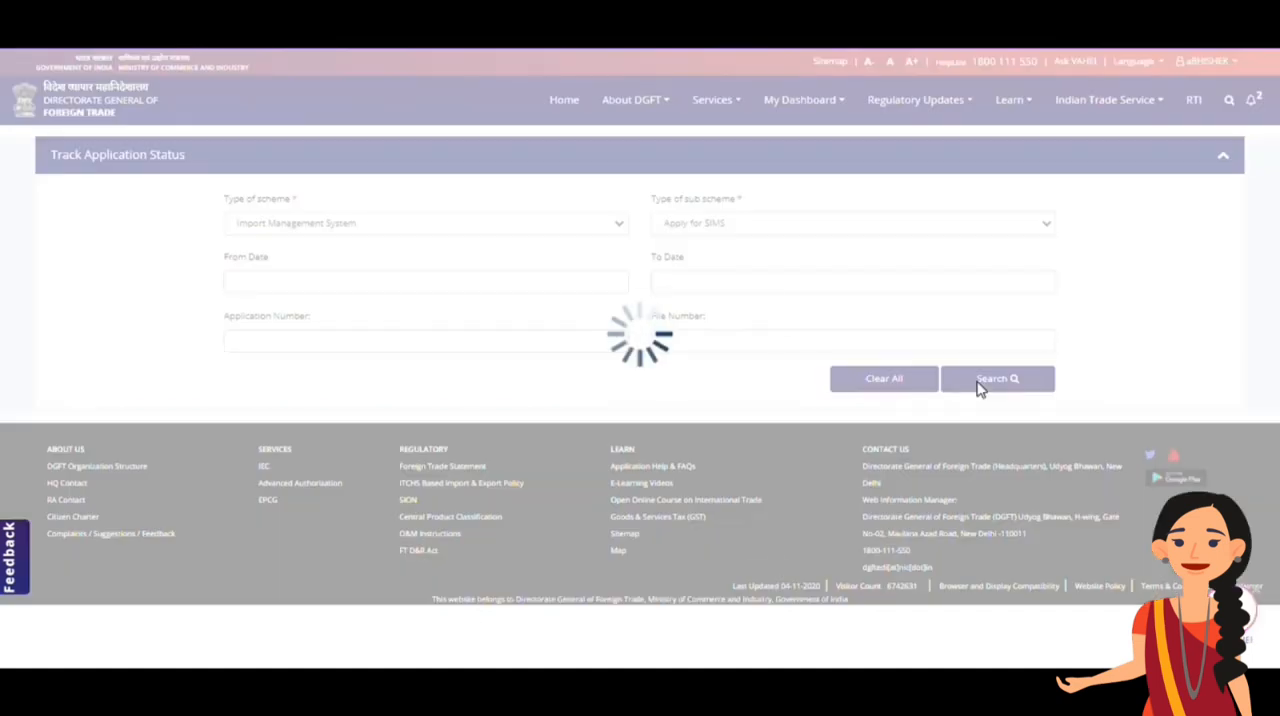
# Open the SIMS approval letter of the application submitted on 09/11/2020
pyautogui.scroll(-3, 984, 390)
pyautogui.click(1012, 403)
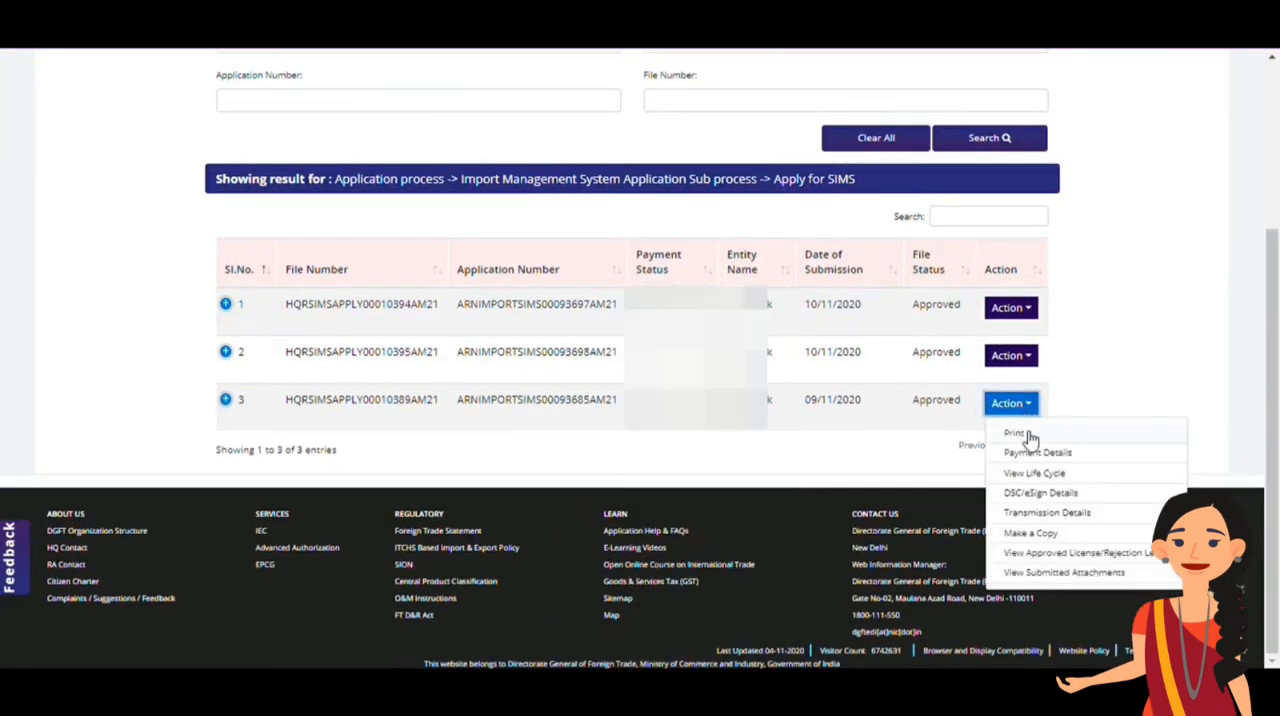
pyautogui.click(1033, 554)
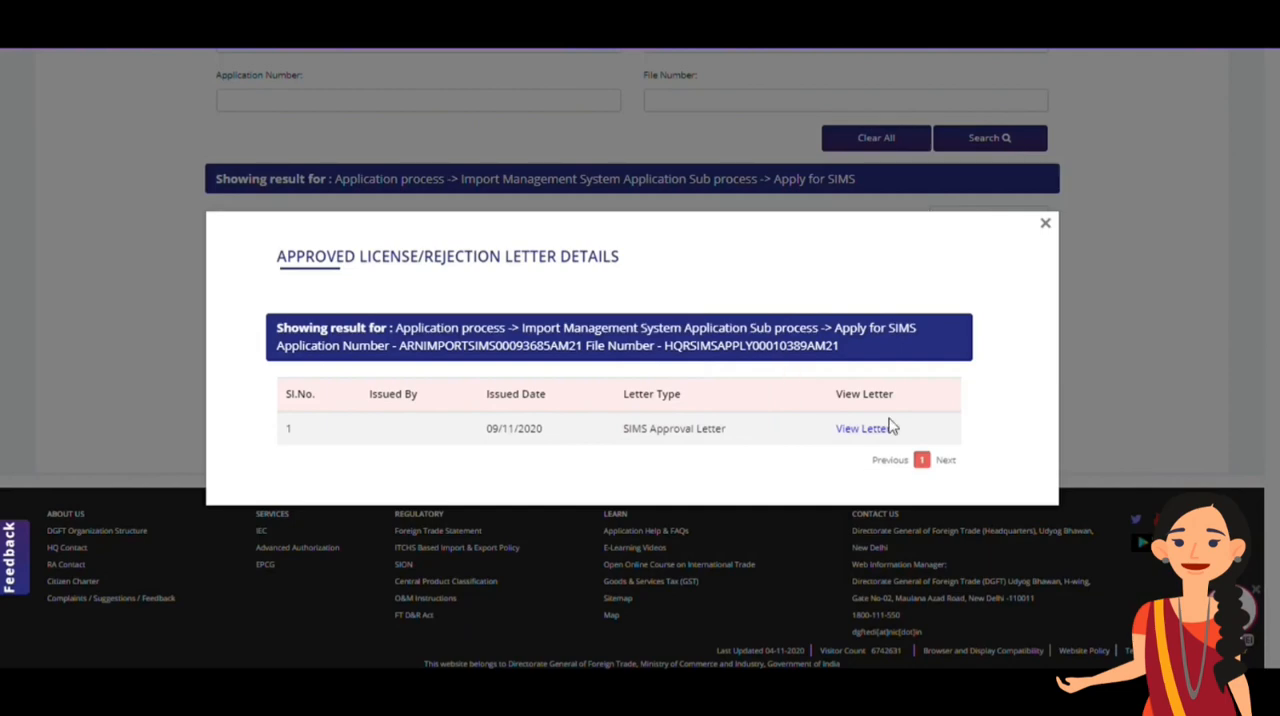
pyautogui.click(866, 430)
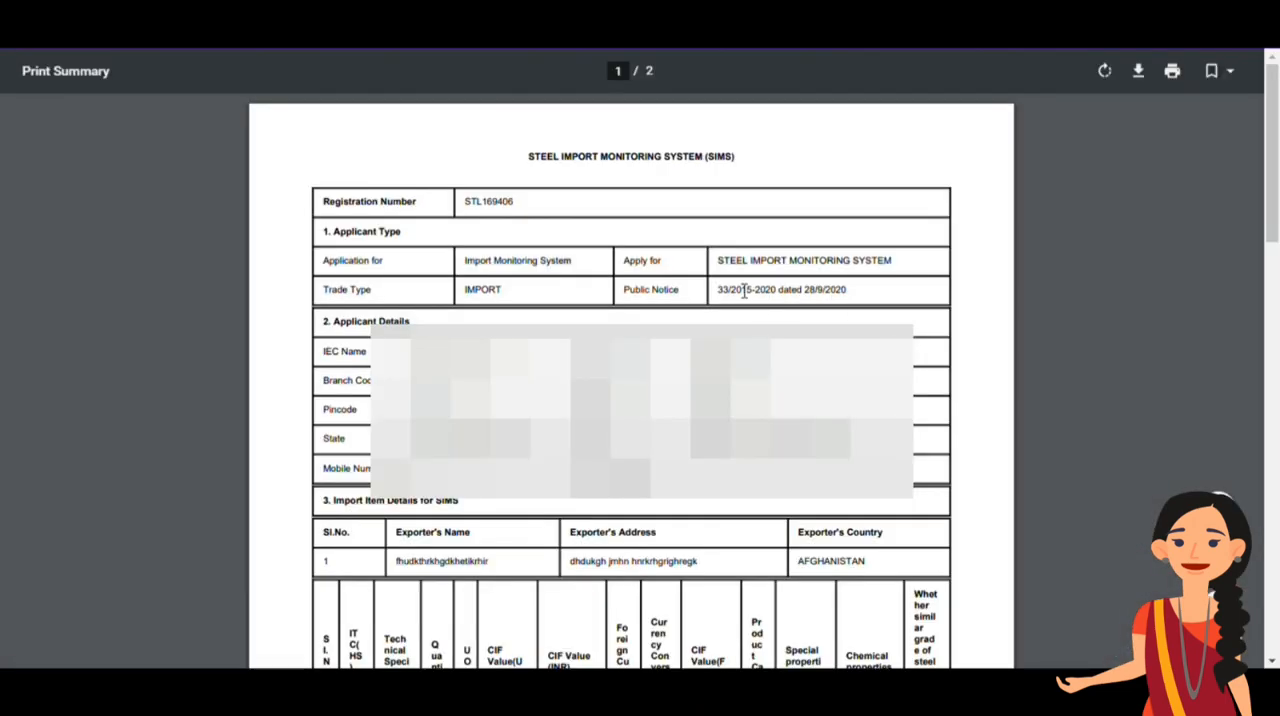
pyautogui.doubleClick(505, 203)
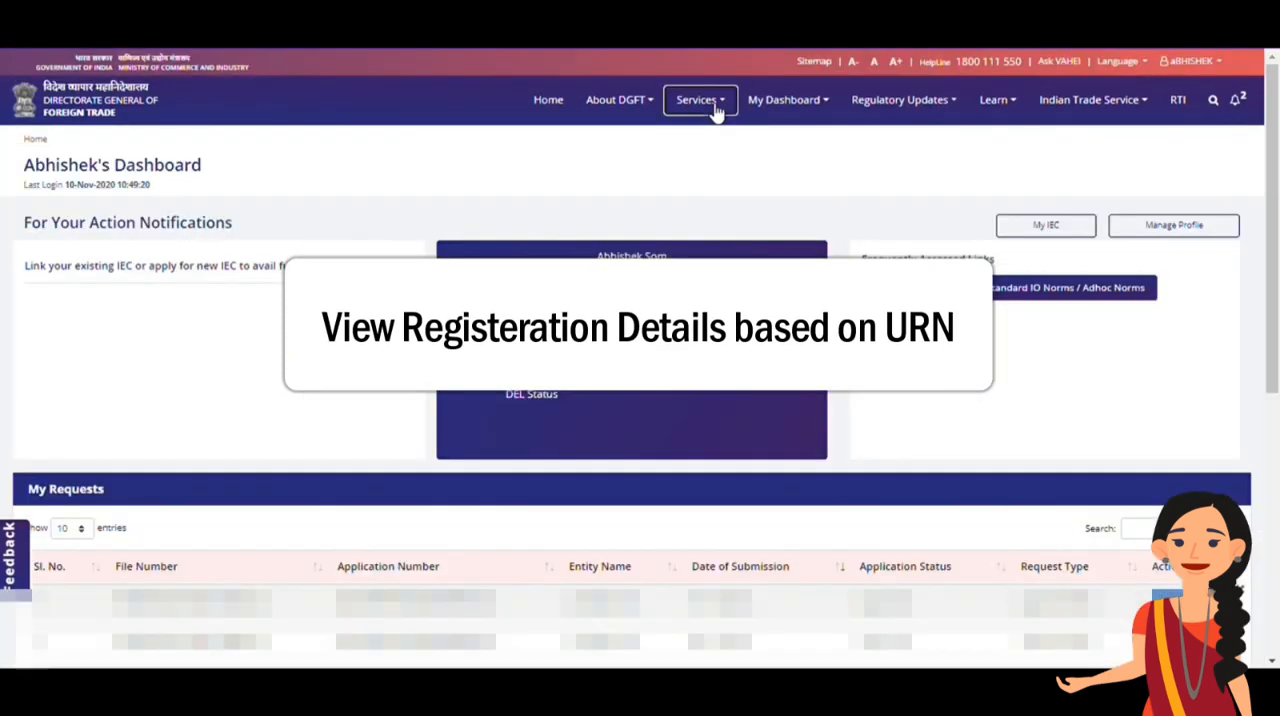
# Open the View SIMS Registration Details form in the Steel Import Monitoring System section of the Import Management System services
pyautogui.click(716, 104)
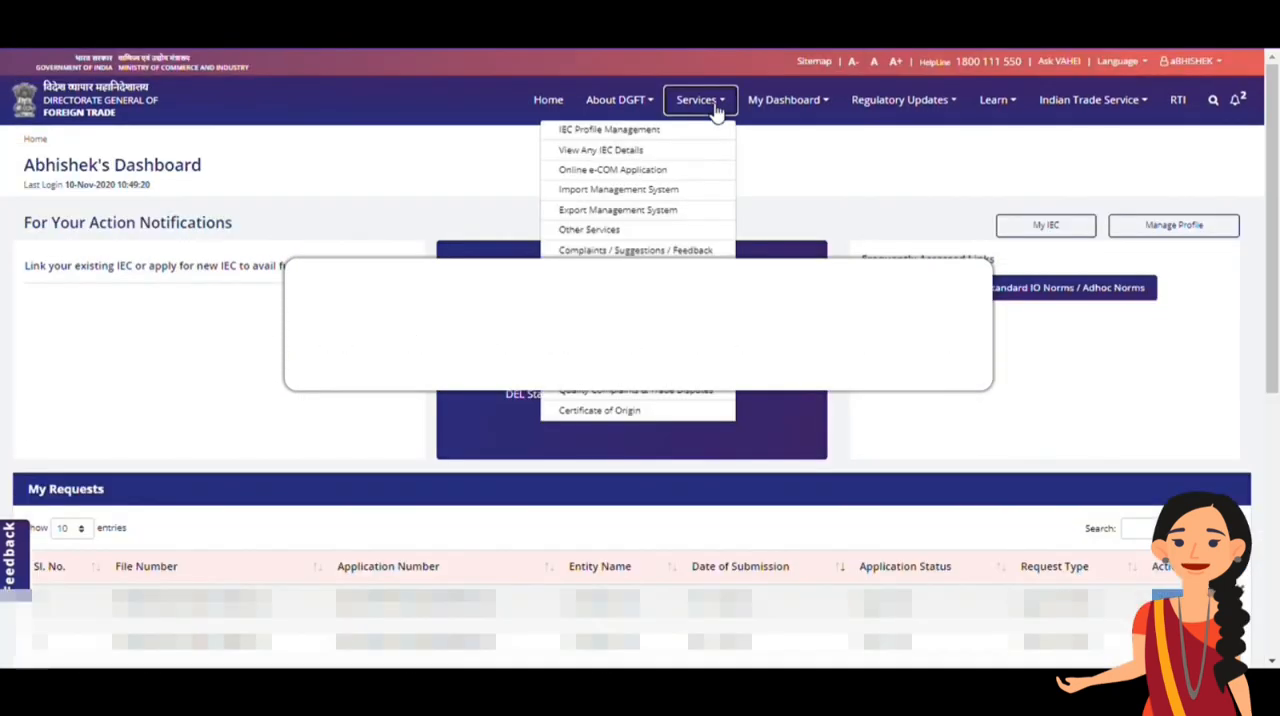
pyautogui.click(665, 193)
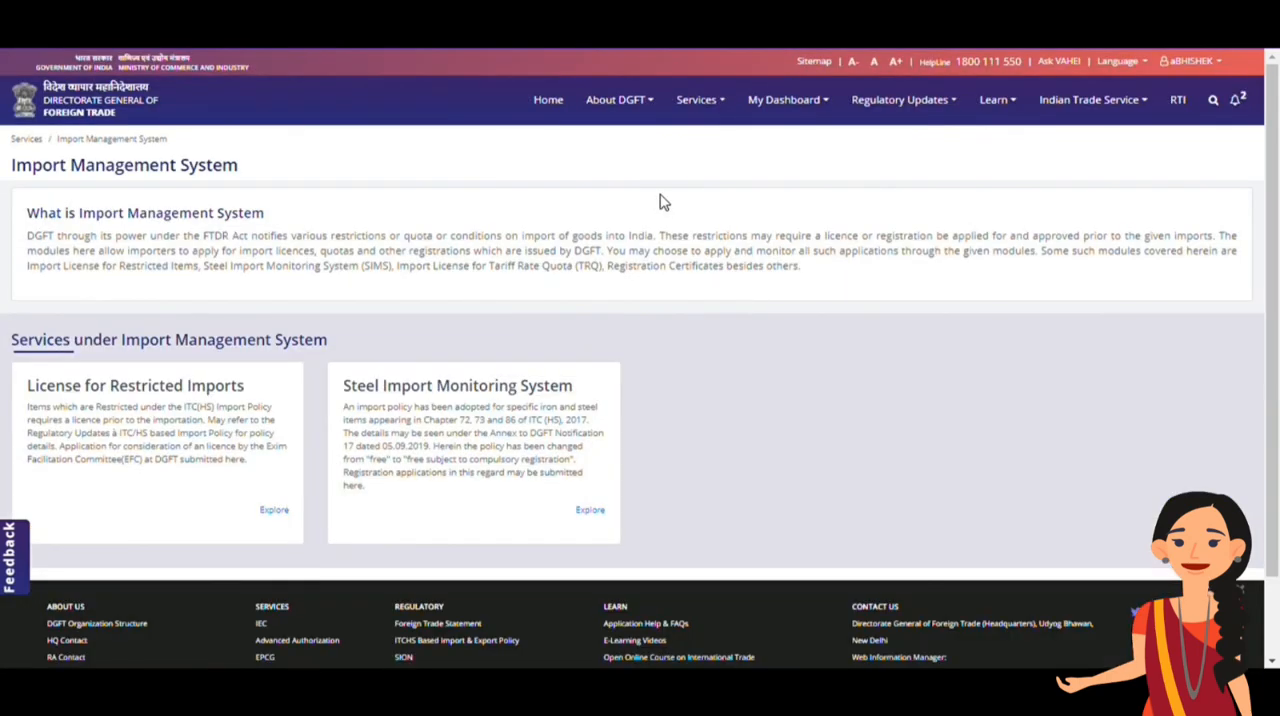
pyautogui.scroll(-1, 595, 505)
pyautogui.click(600, 474)
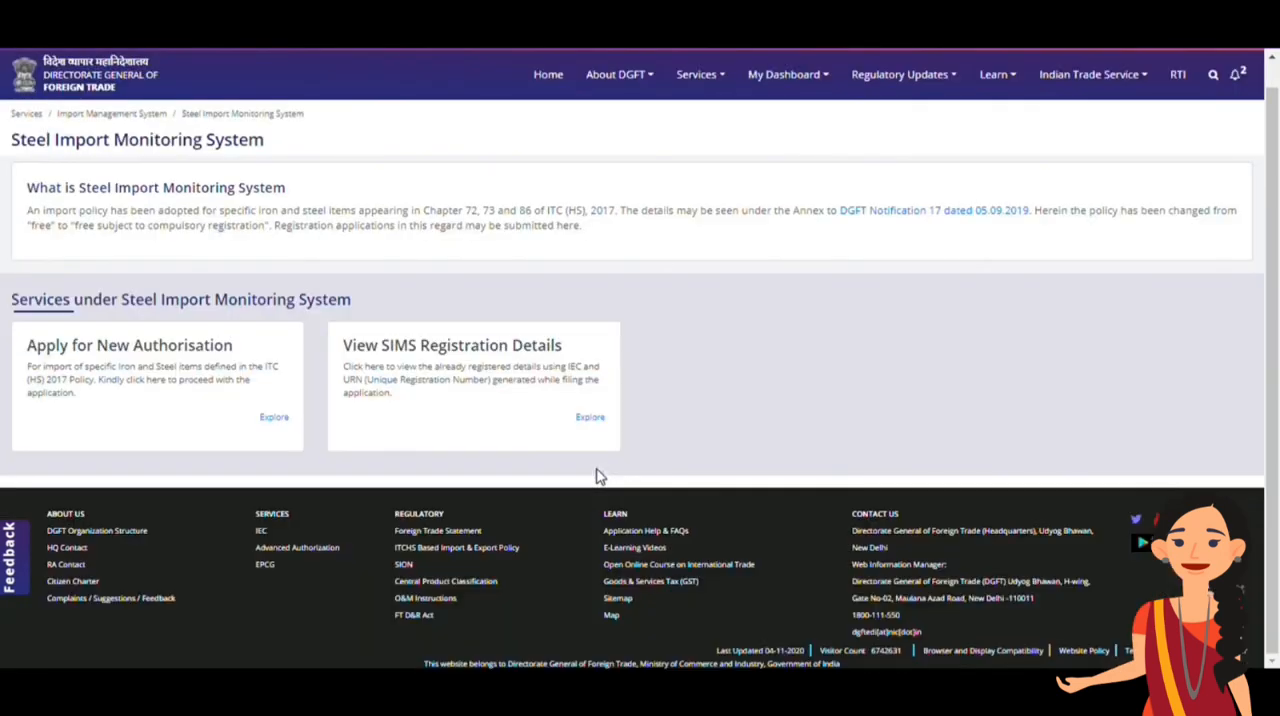
pyautogui.click(601, 421)
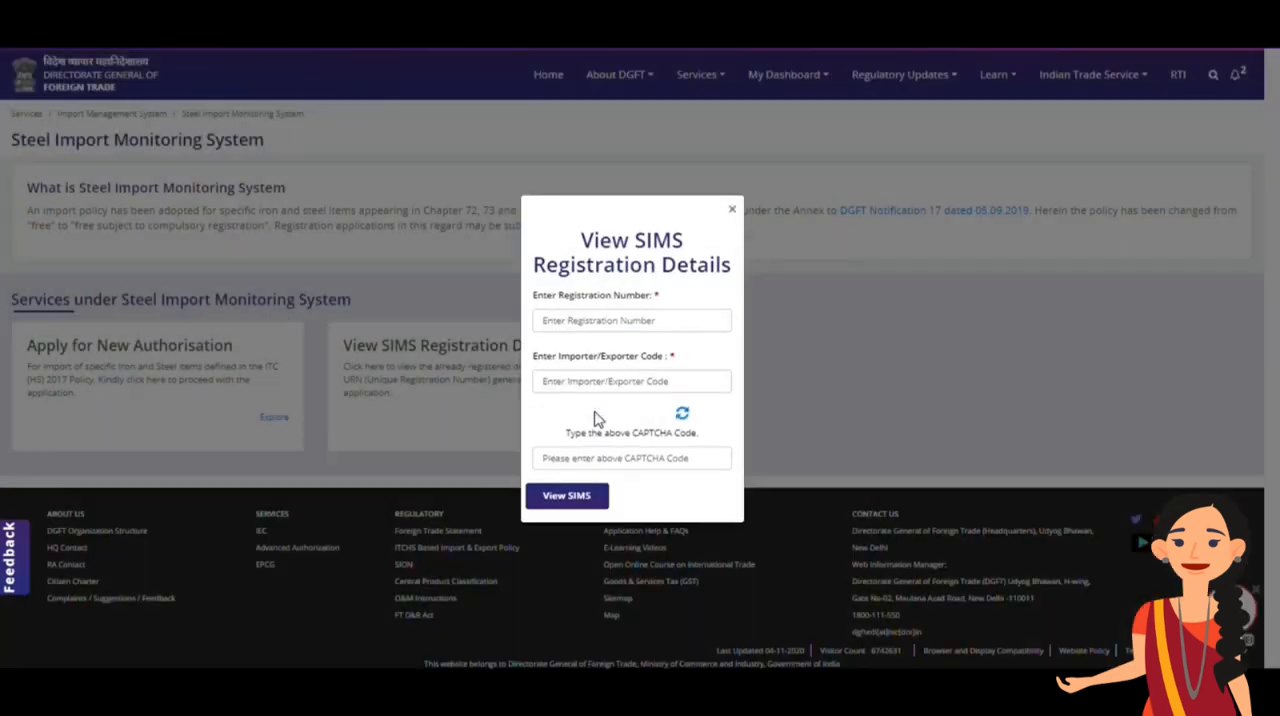
# Enter the SIMS registration number and the importer/exporter code in the registration details form
pyautogui.click(634, 316)
pyautogui.click(626, 385)
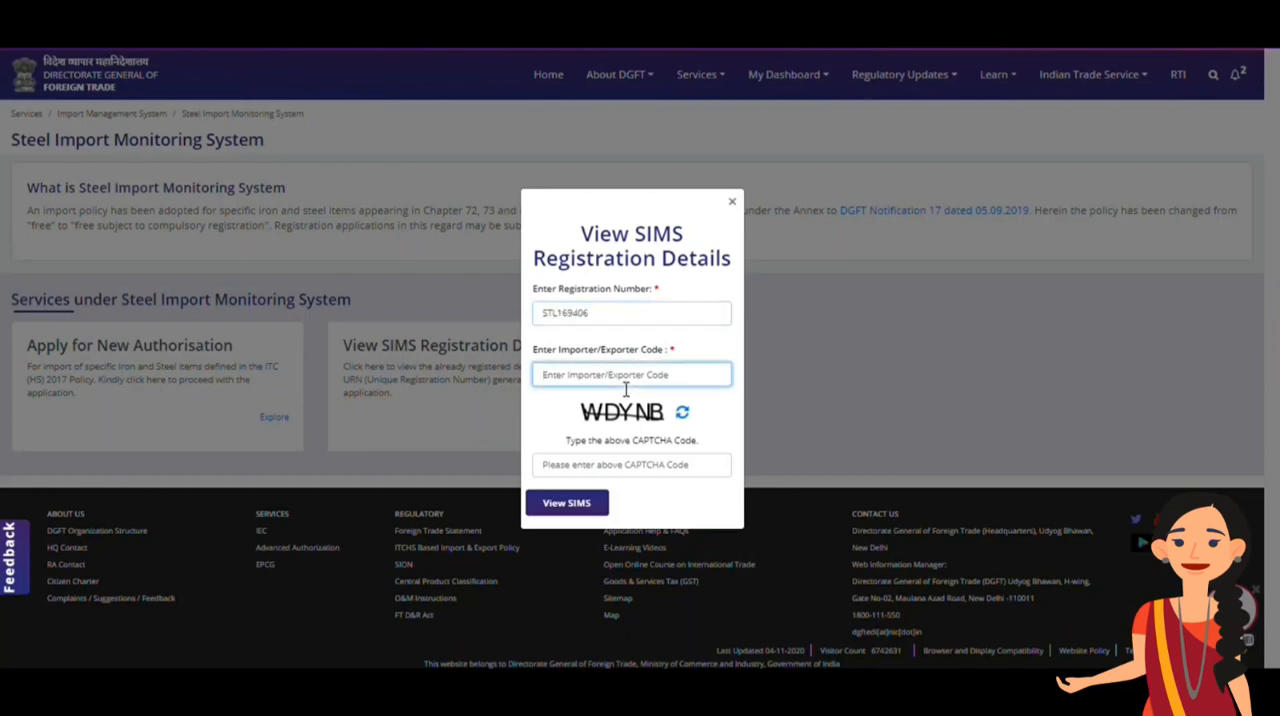
pyautogui.write('0')
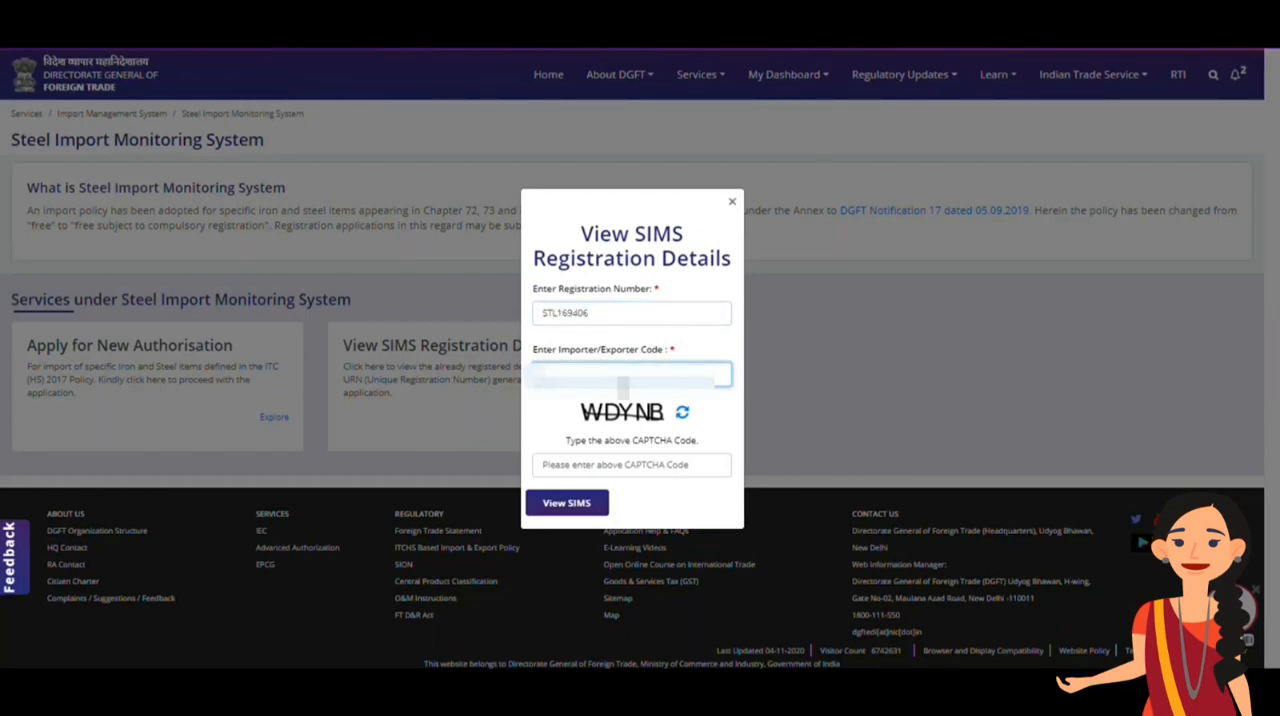